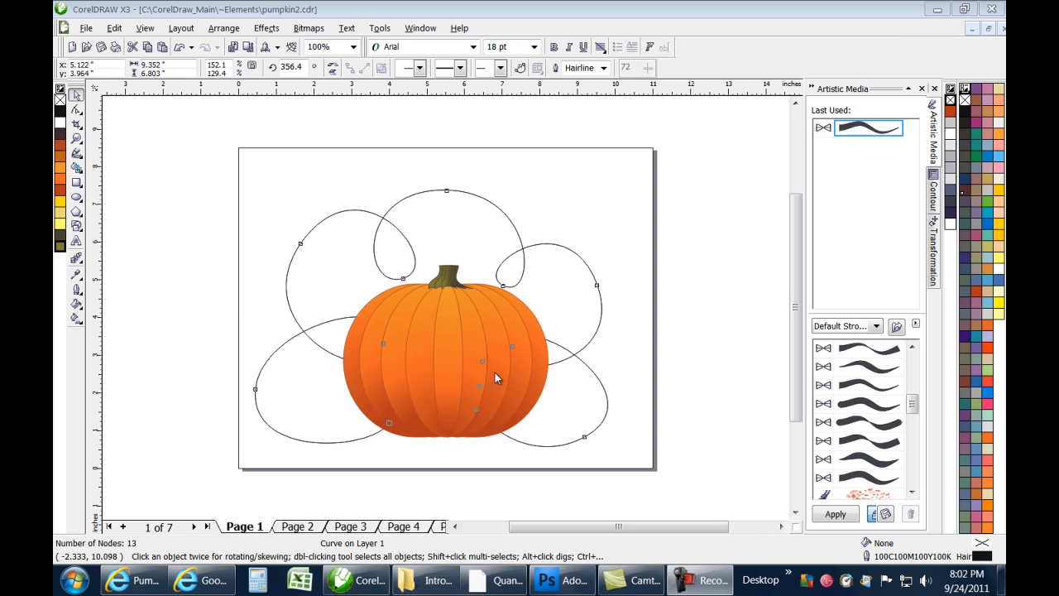
Move the pumpkin group off the page to the left and the looping curve off to the right
{"action": "left_click", "coordinate": [483, 331]}
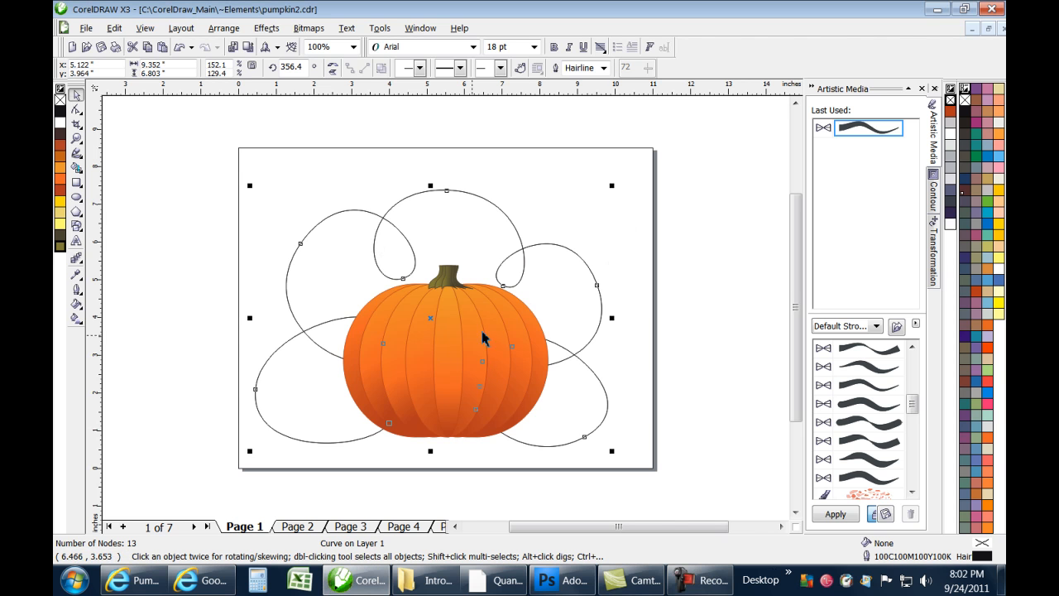
{"action": "left_click", "coordinate": [473, 339]}
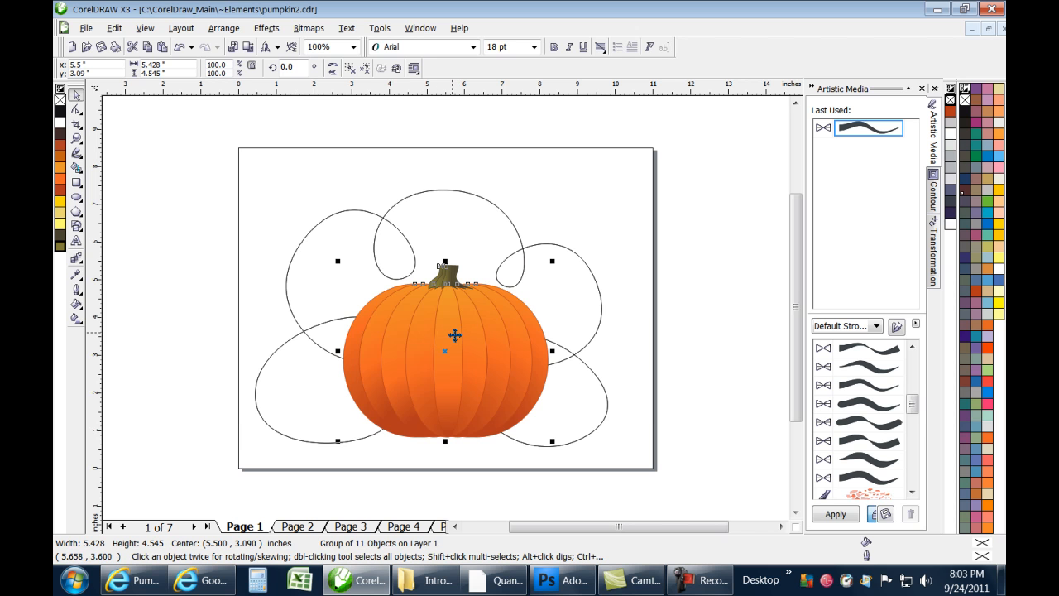
{"action": "left_click_drag", "start_coordinate": [454, 335], "coordinate": [143, 220]}
{"action": "left_click", "coordinate": [569, 200]}
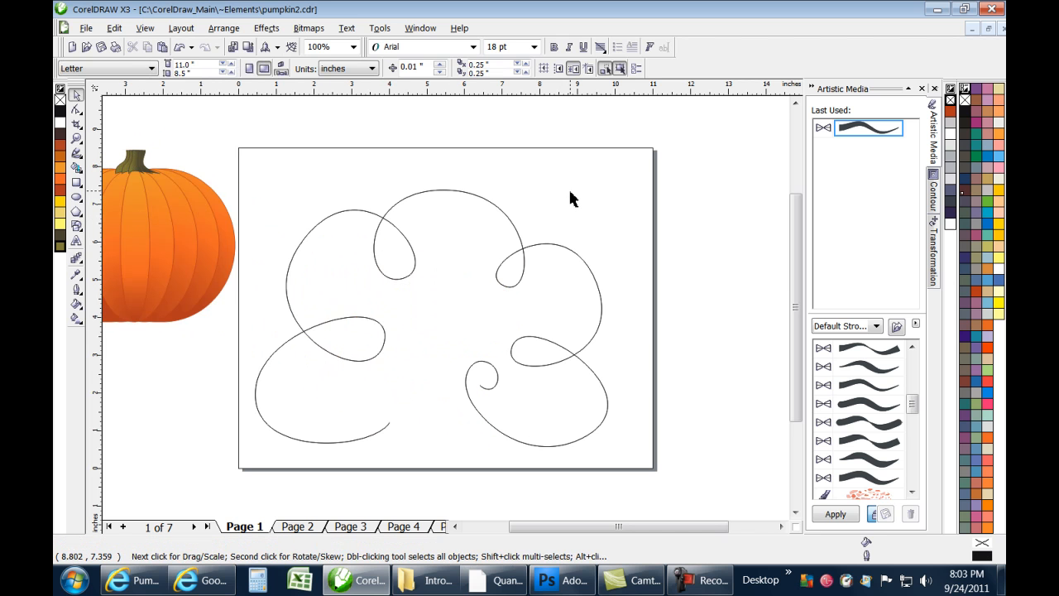
{"action": "left_click", "coordinate": [512, 261]}
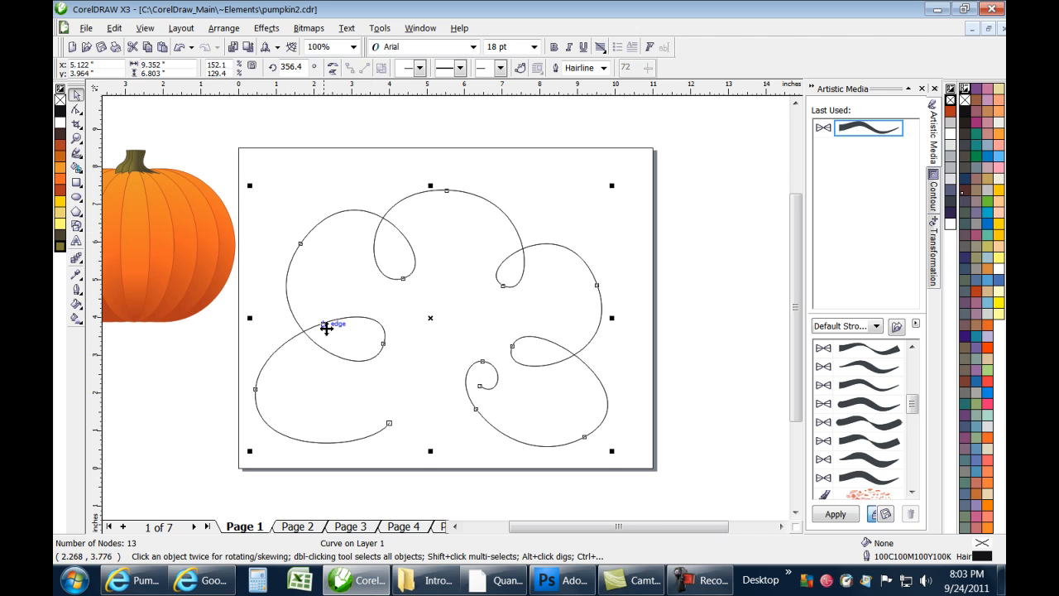
{"action": "left_click_drag", "start_coordinate": [329, 328], "coordinate": [704, 249]}
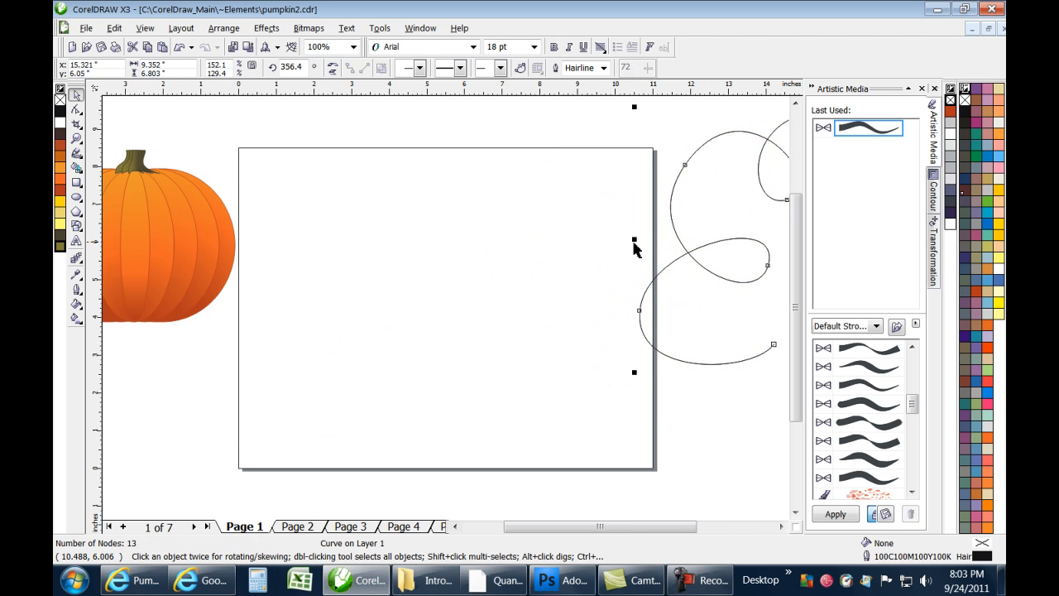
Draw a freehand looping curve with a small spiral at its end, about 6.58 by 5.05 inches, on the page with the Polyline tool
{"action": "left_click", "coordinate": [77, 153]}
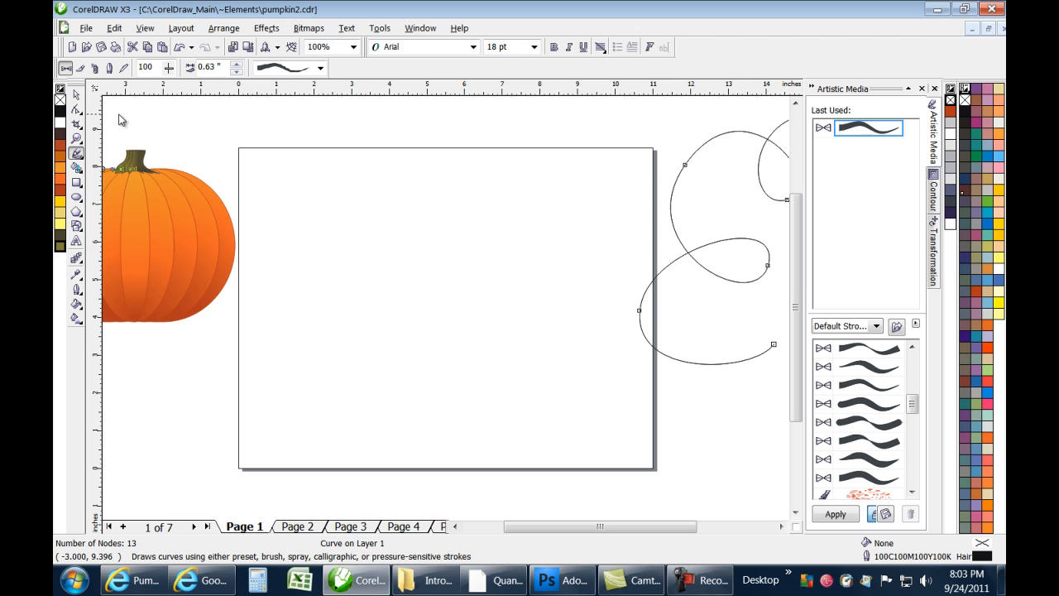
{"action": "left_click", "coordinate": [77, 156]}
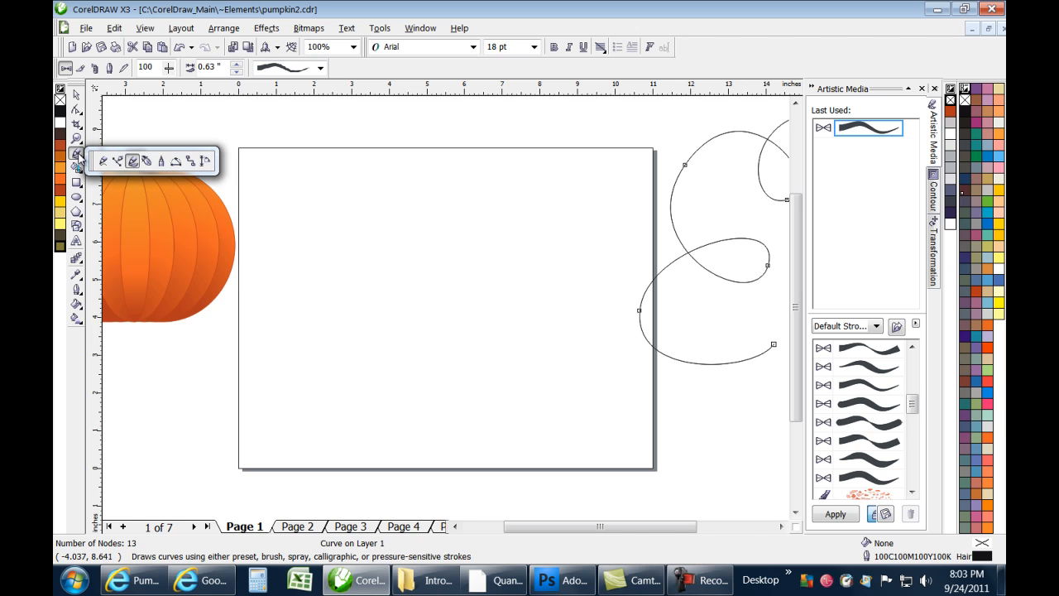
{"action": "left_click", "coordinate": [162, 162]}
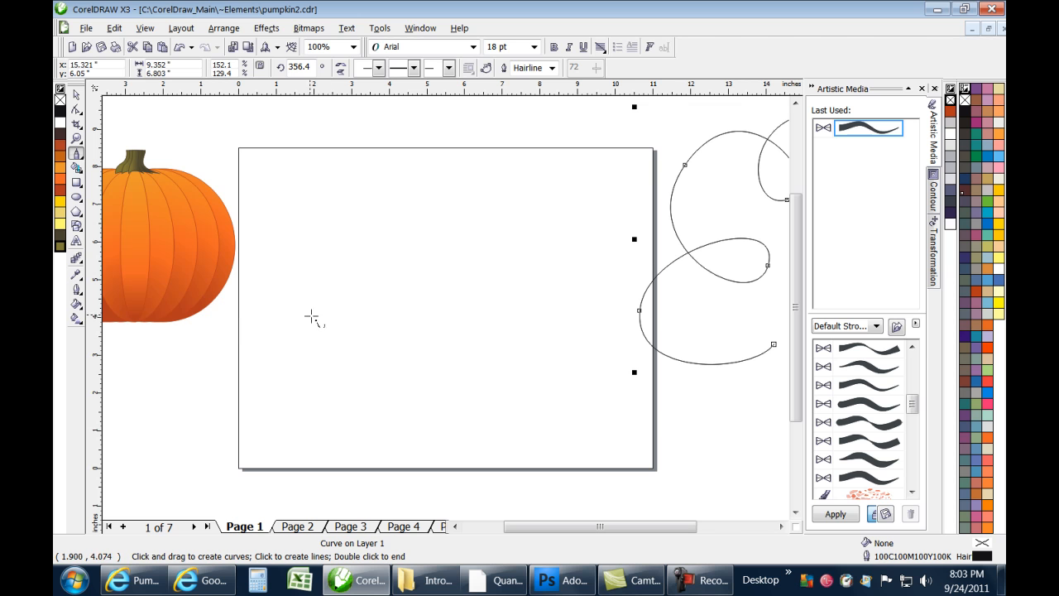
{"action": "mouse_move", "coordinate": [395, 322]}
{"action": "left_mouse_down"}
{"action": "mouse_move", "coordinate": [329, 350]}
{"action": "mouse_move", "coordinate": [315, 296]}
{"action": "mouse_move", "coordinate": [354, 266]}
{"action": "mouse_move", "coordinate": [354, 303]}
{"action": "mouse_move", "coordinate": [309, 298]}
{"action": "mouse_move", "coordinate": [295, 244]}
{"action": "mouse_move", "coordinate": [347, 187]}
{"action": "mouse_move", "coordinate": [404, 217]}
{"action": "mouse_move", "coordinate": [393, 251]}
{"action": "mouse_move", "coordinate": [366, 215]}
{"action": "mouse_move", "coordinate": [422, 168]}
{"action": "mouse_move", "coordinate": [484, 188]}
{"action": "mouse_move", "coordinate": [491, 245]}
{"action": "mouse_move", "coordinate": [465, 249]}
{"action": "mouse_move", "coordinate": [474, 213]}
{"action": "mouse_move", "coordinate": [530, 229]}
{"action": "mouse_move", "coordinate": [541, 303]}
{"action": "mouse_move", "coordinate": [503, 336]}
{"action": "mouse_move", "coordinate": [472, 309]}
{"action": "mouse_move", "coordinate": [518, 285]}
{"action": "mouse_move", "coordinate": [537, 337]}
{"action": "mouse_move", "coordinate": [503, 355]}
{"action": "mouse_move", "coordinate": [441, 330]}
{"action": "mouse_move", "coordinate": [423, 280]}
{"action": "left_mouse_up"}
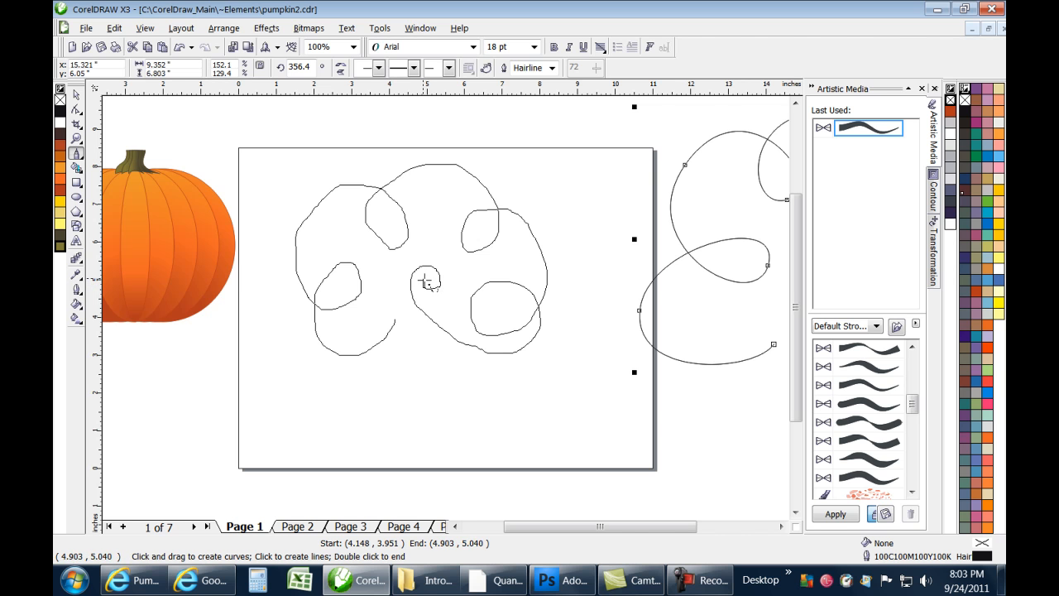
{"action": "double_click", "coordinate": [424, 282]}
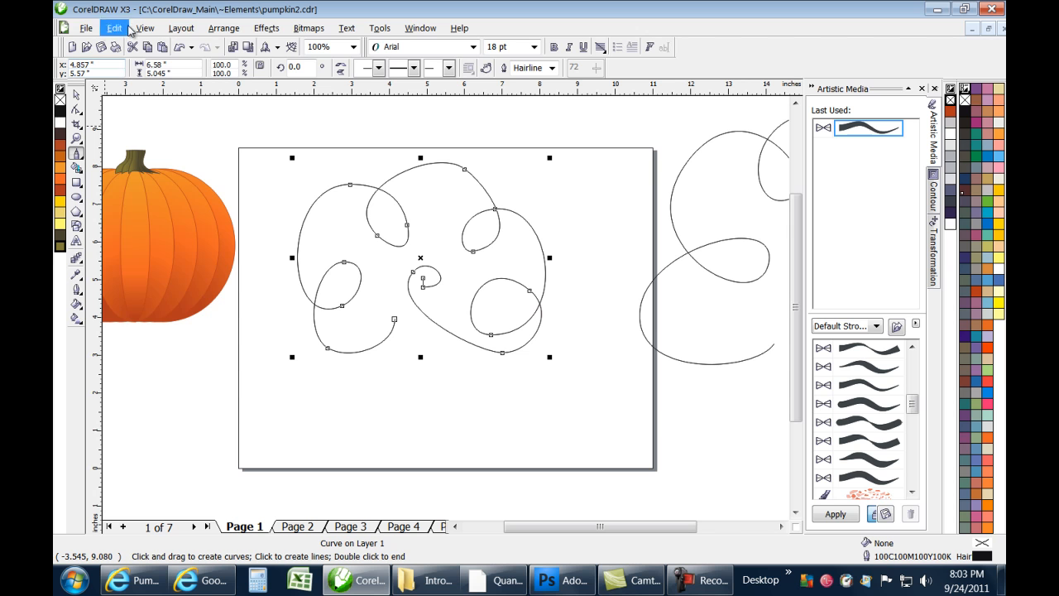
Replace the nodes on the new curve's left loops with one at the upper-left arc and one at the small loop's right edge
{"action": "left_click", "coordinate": [76, 109]}
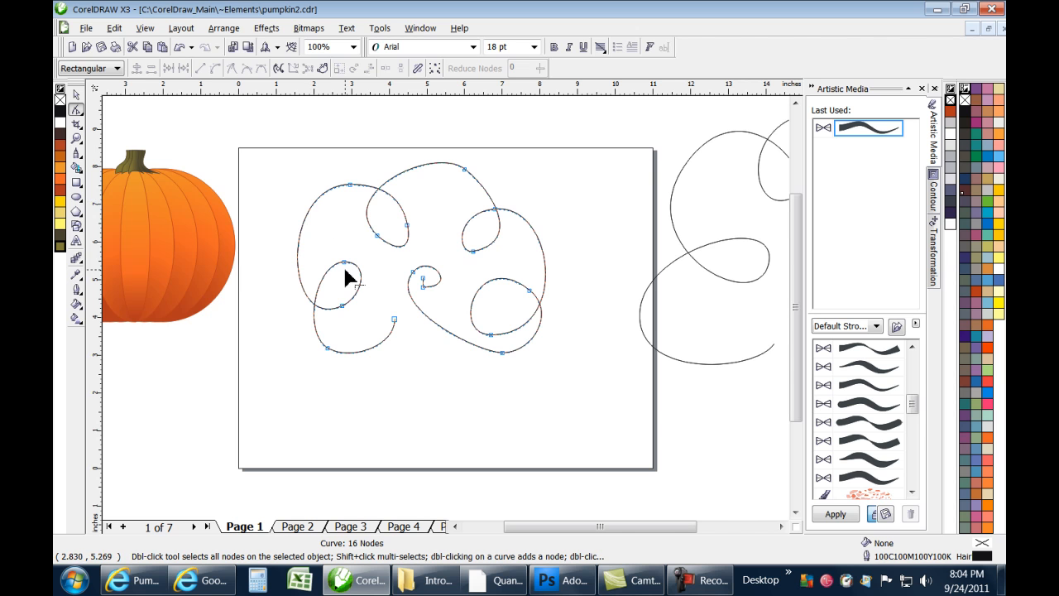
{"action": "double_click", "coordinate": [318, 199]}
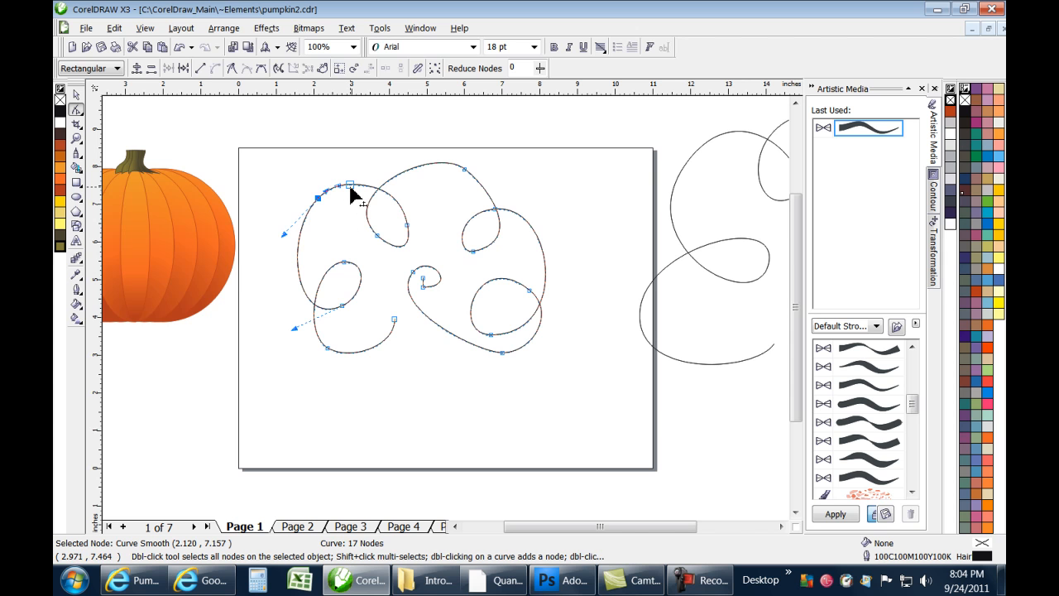
{"action": "double_click", "coordinate": [350, 185]}
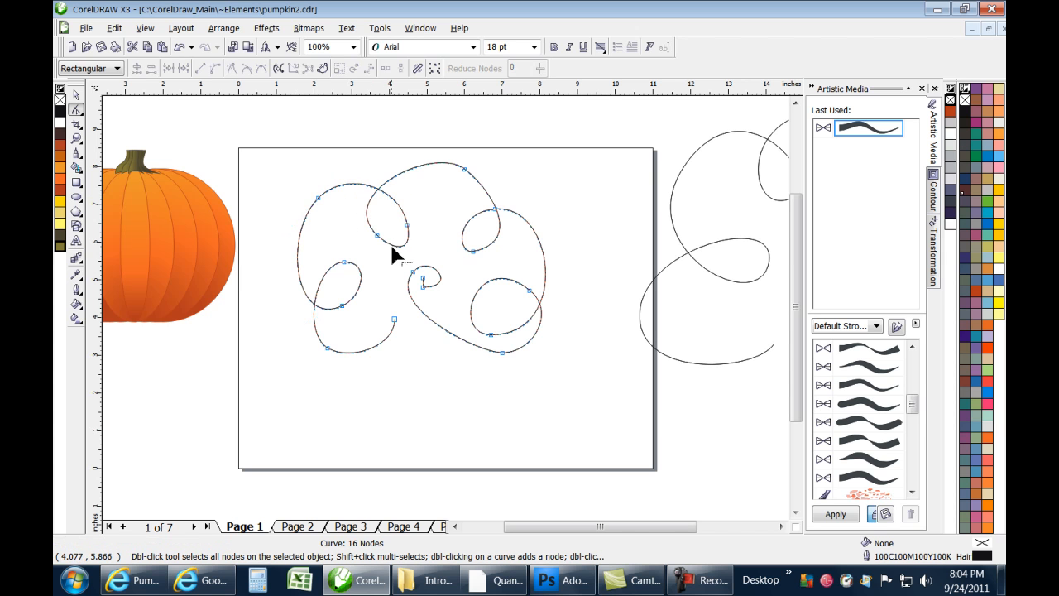
{"action": "left_click", "coordinate": [358, 275]}
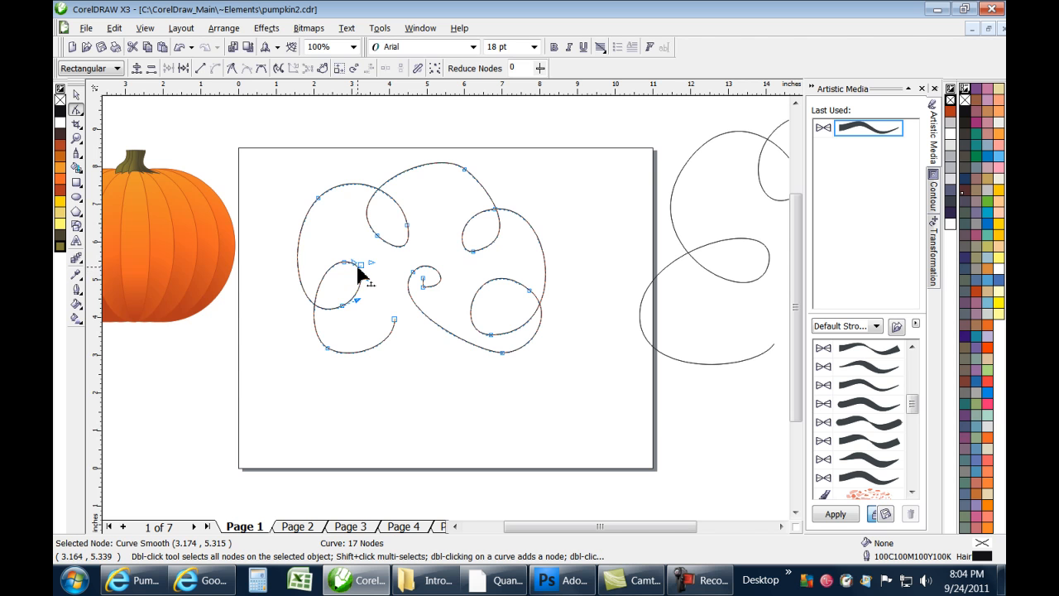
{"action": "left_click_drag", "start_coordinate": [347, 272], "coordinate": [344, 295]}
{"action": "double_click", "coordinate": [341, 305]}
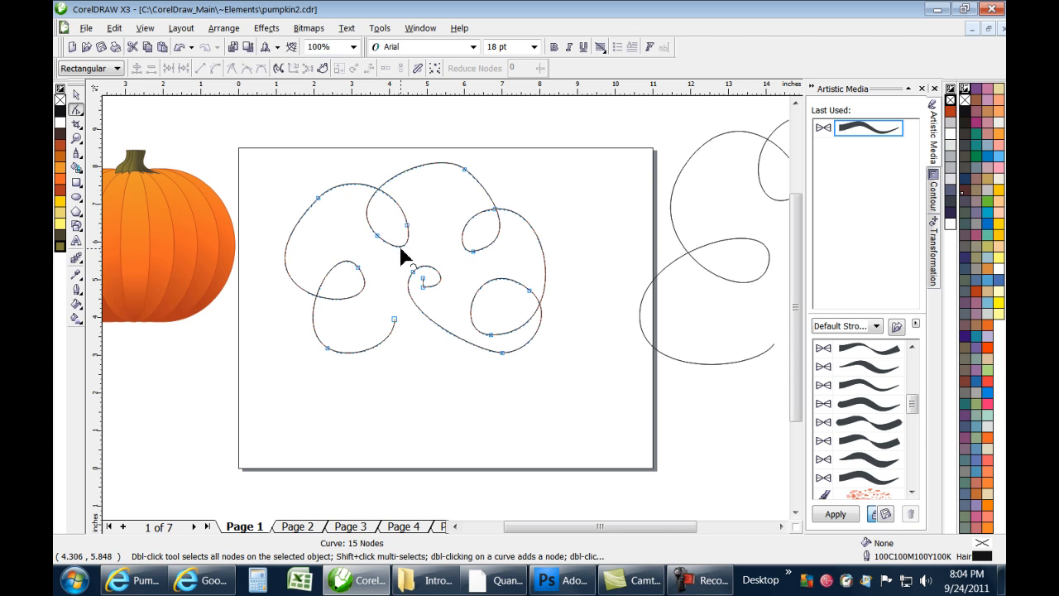
Replace the nodes around the curve's upper middle with one at the inner loop's bottom and one at the top of the arc
{"action": "left_click_drag", "start_coordinate": [399, 246], "coordinate": [406, 231]}
{"action": "double_click", "coordinate": [378, 235]}
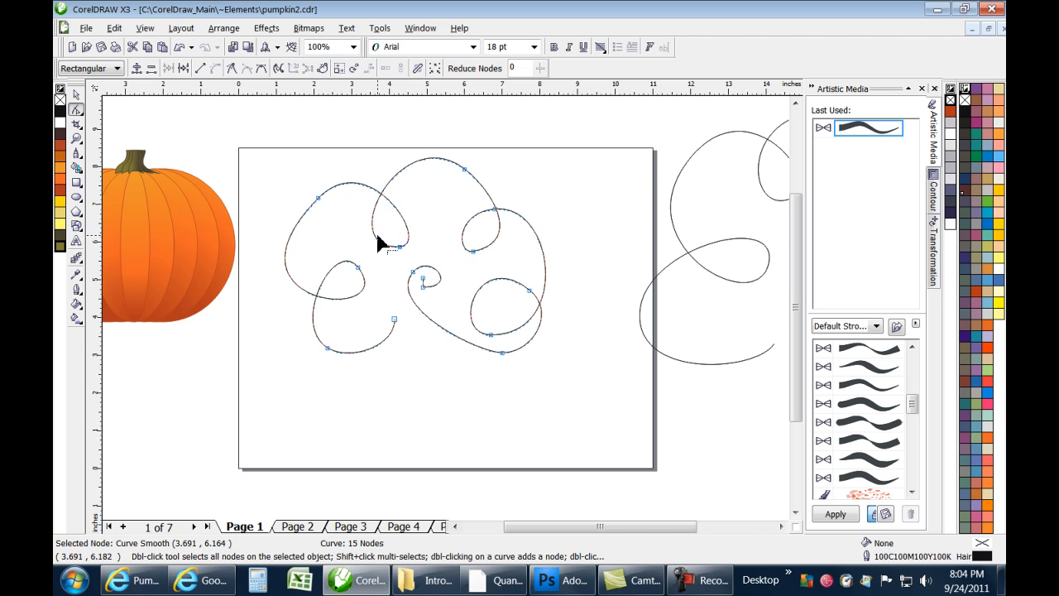
{"action": "double_click", "coordinate": [443, 159]}
{"action": "double_click", "coordinate": [464, 168]}
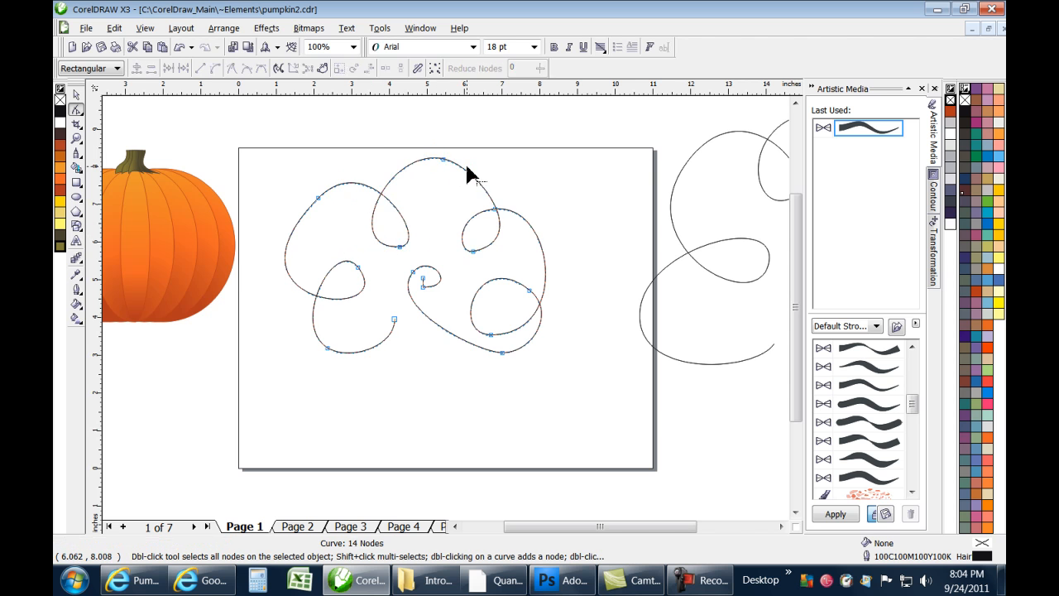
Reduce the nodes on the curve's right loops, keeping one on the outer edge and one on the lower inner loop's left side
{"action": "left_click", "coordinate": [473, 251]}
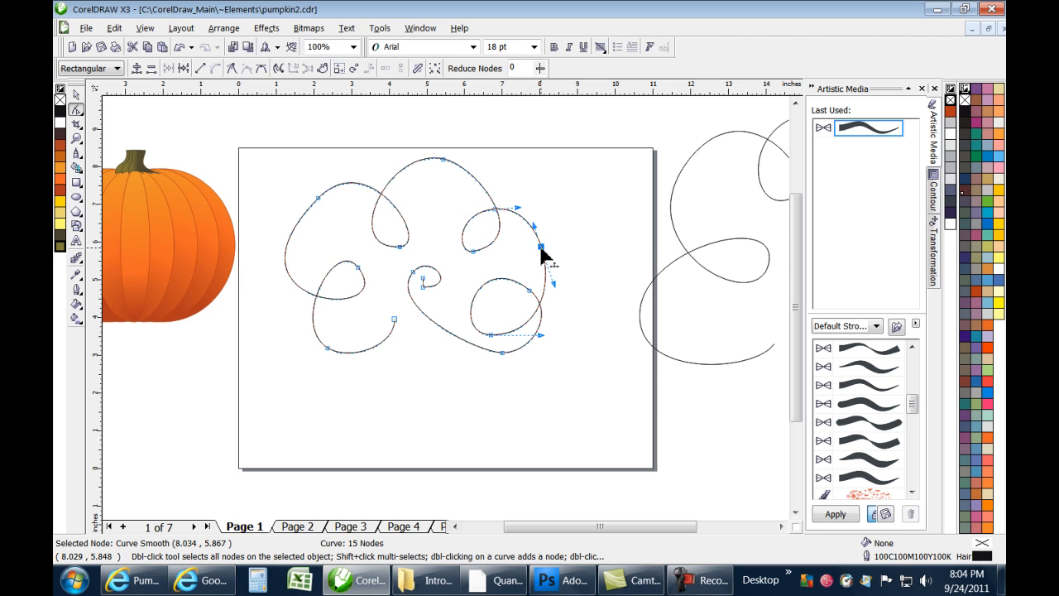
{"action": "left_click", "coordinate": [499, 225]}
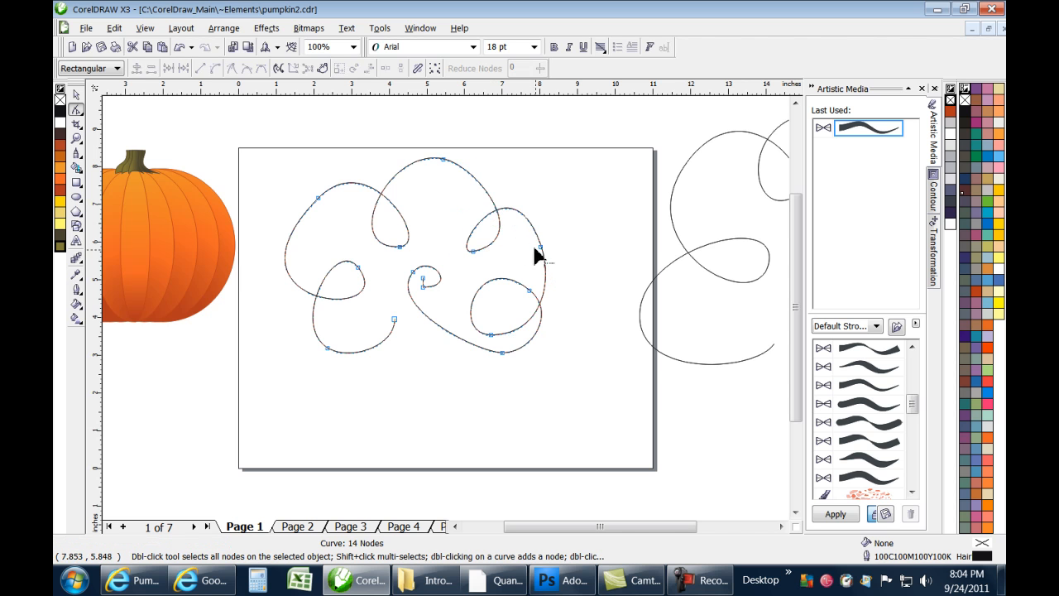
{"action": "double_click", "coordinate": [474, 296]}
{"action": "double_click", "coordinate": [529, 293]}
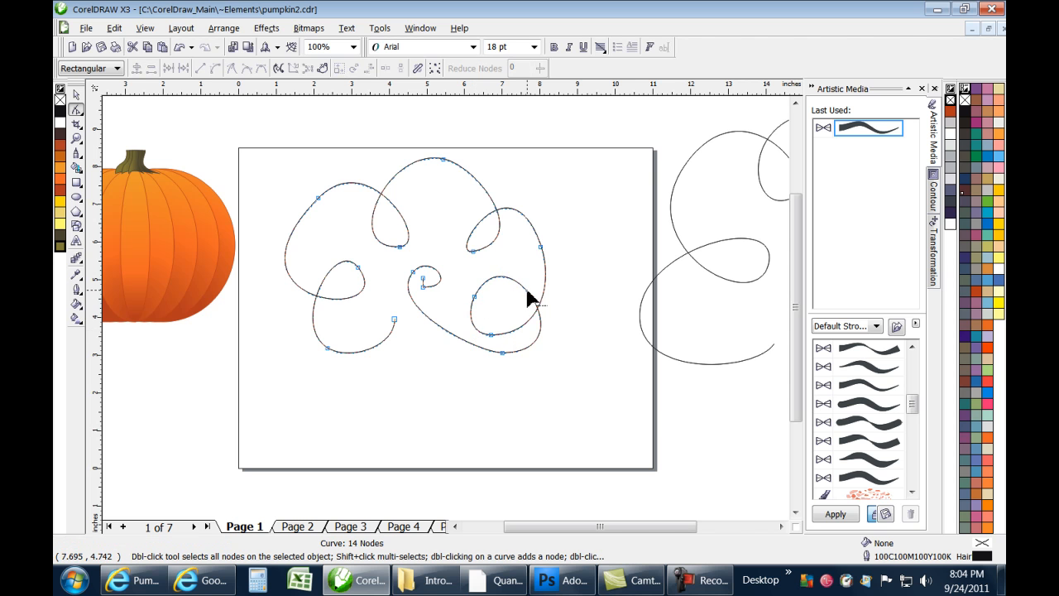
{"action": "left_click", "coordinate": [490, 333]}
{"action": "key", "text": "Delete"}
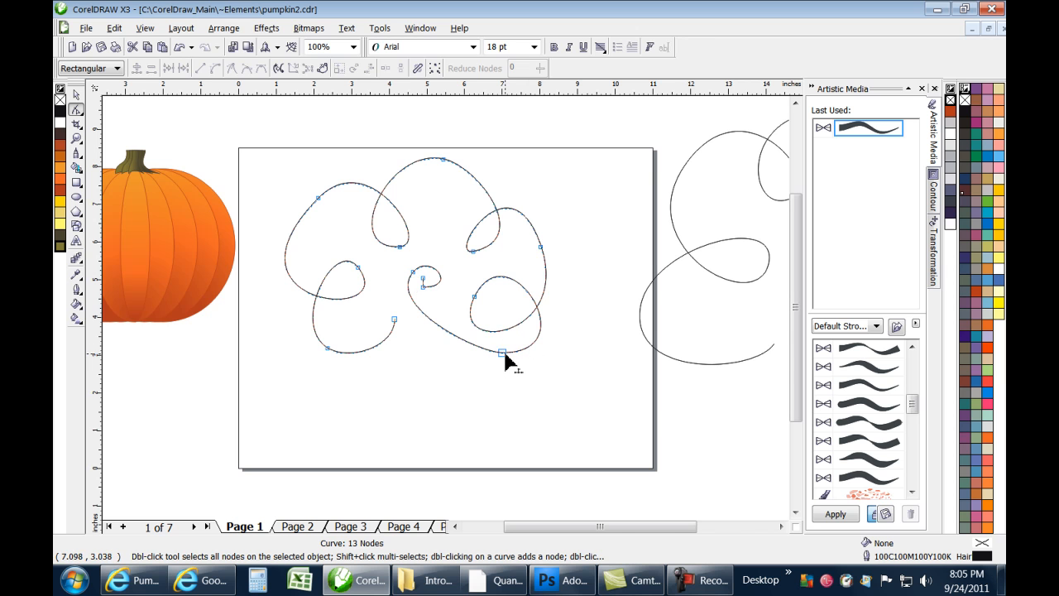
Select all nodes of the new curve and make them symmetrical
{"action": "left_click", "coordinate": [402, 248]}
{"action": "left_click_drag", "start_coordinate": [571, 129], "coordinate": [254, 385]}
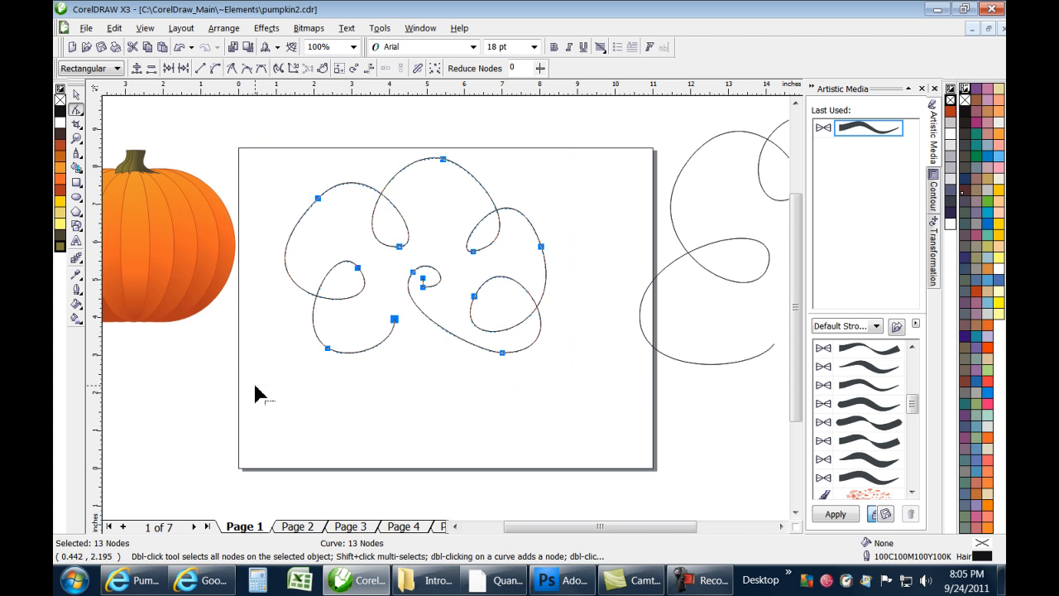
{"action": "left_click", "coordinate": [261, 69]}
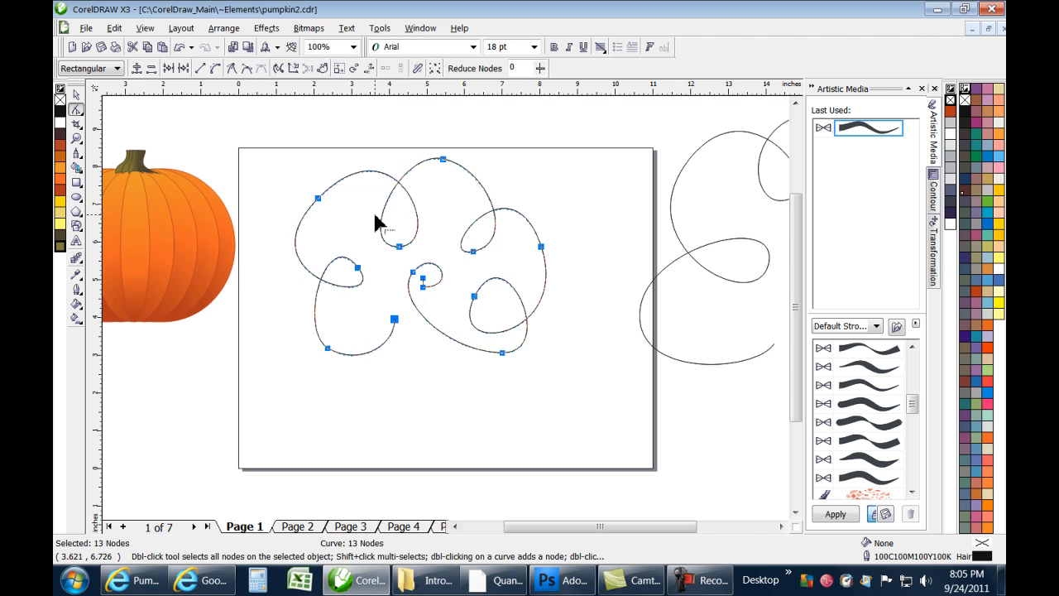
Reshape the curve's left loops by moving the small loop's node inward and adjusting the handles of it and the upper-left node
{"action": "mouse_move", "coordinate": [357, 267]}
{"action": "left_mouse_down"}
{"action": "mouse_move", "coordinate": [365, 263]}
{"action": "mouse_move", "coordinate": [357, 268]}
{"action": "left_mouse_up"}
{"action": "left_click", "coordinate": [571, 189]}
{"action": "left_click", "coordinate": [357, 267]}
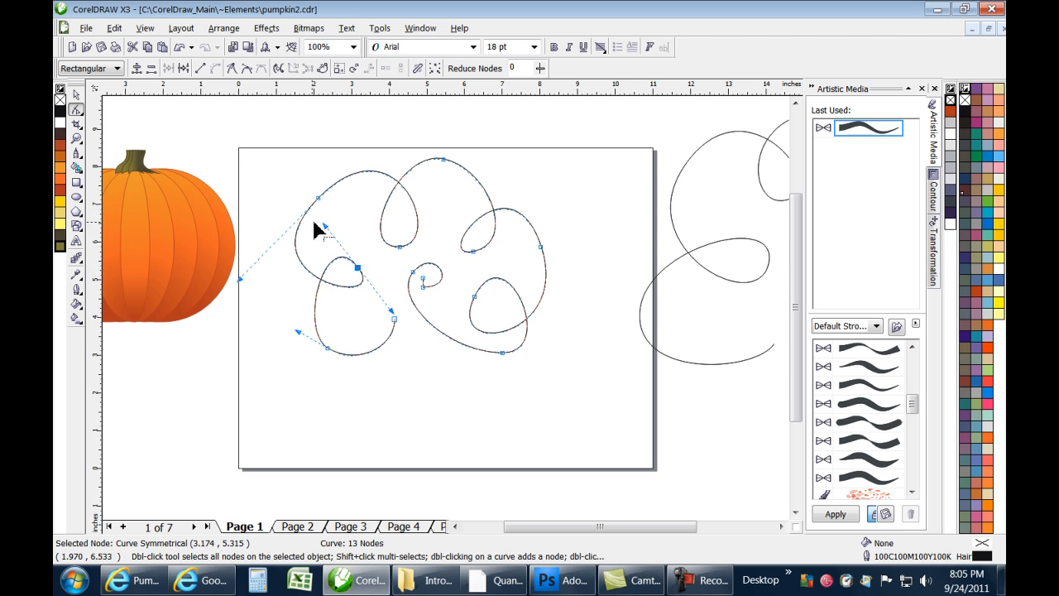
{"action": "left_click_drag", "start_coordinate": [327, 235], "coordinate": [339, 230]}
{"action": "left_click_drag", "start_coordinate": [359, 268], "coordinate": [372, 263]}
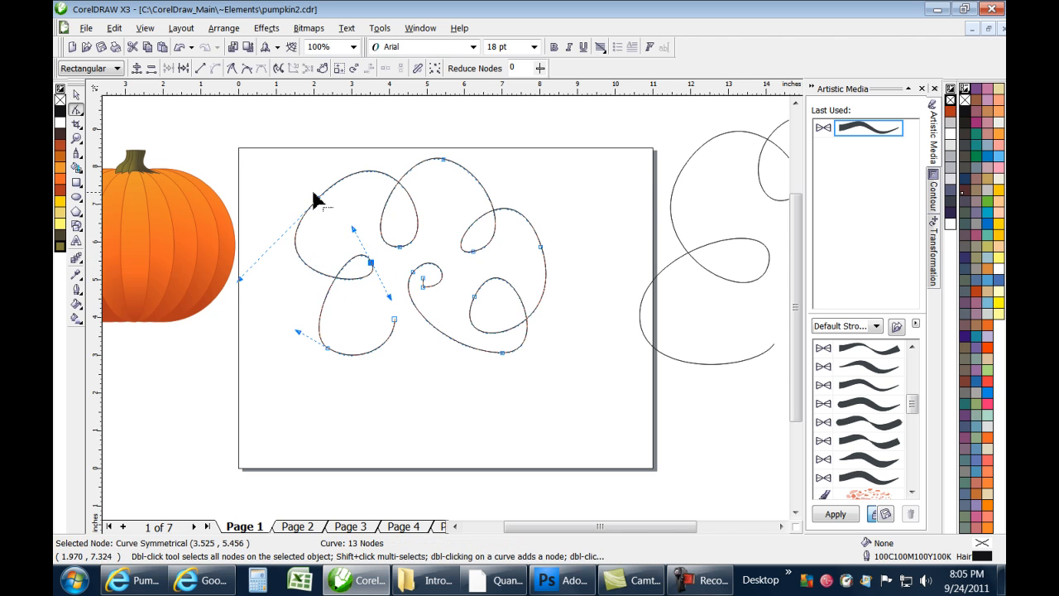
{"action": "left_click_drag", "start_coordinate": [241, 277], "coordinate": [266, 264]}
Reshape the curve's right loops by shifting the outer-edge node outward and shortening the handles of it and the lower inner node
{"action": "left_click_drag", "start_coordinate": [541, 247], "coordinate": [551, 259]}
{"action": "left_click_drag", "start_coordinate": [520, 169], "coordinate": [534, 204]}
{"action": "left_click", "coordinate": [474, 296]}
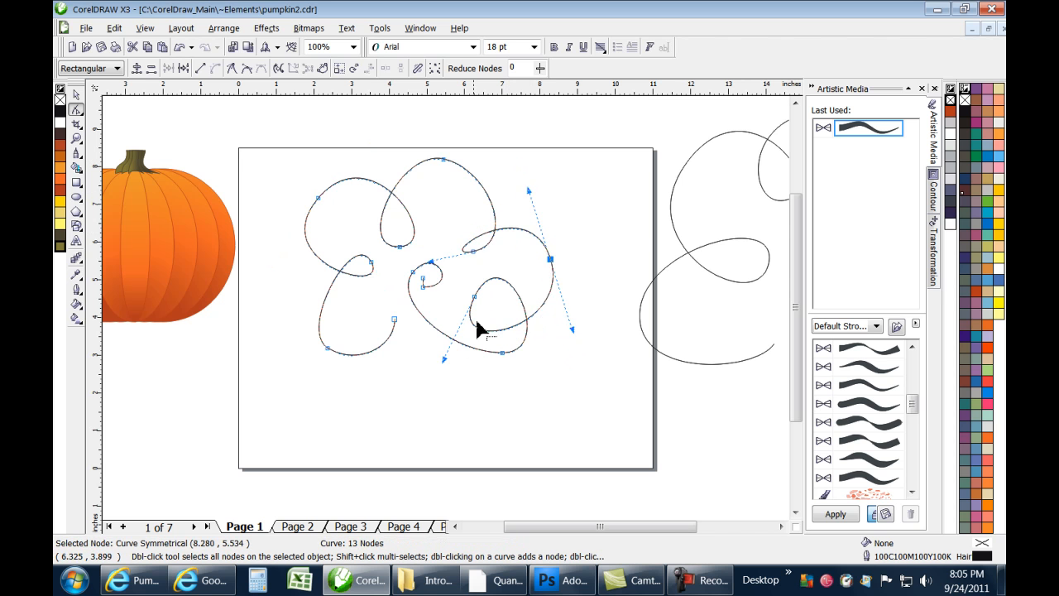
{"action": "left_click_drag", "start_coordinate": [444, 362], "coordinate": [456, 344]}
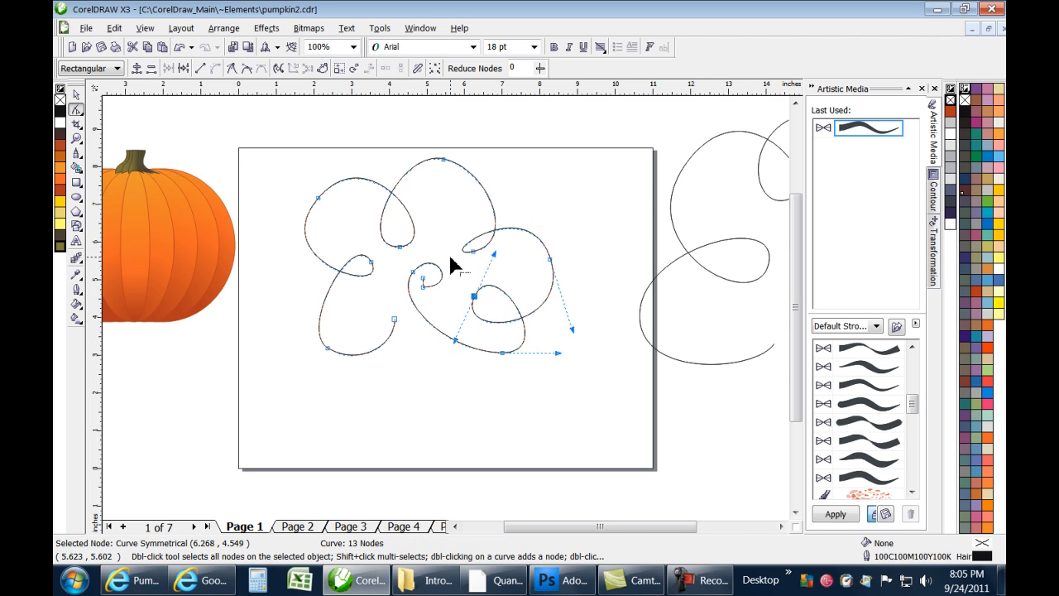
Delete the reshaped curve and move the original looping curve back to the centre of the page
{"action": "left_click", "coordinate": [77, 96]}
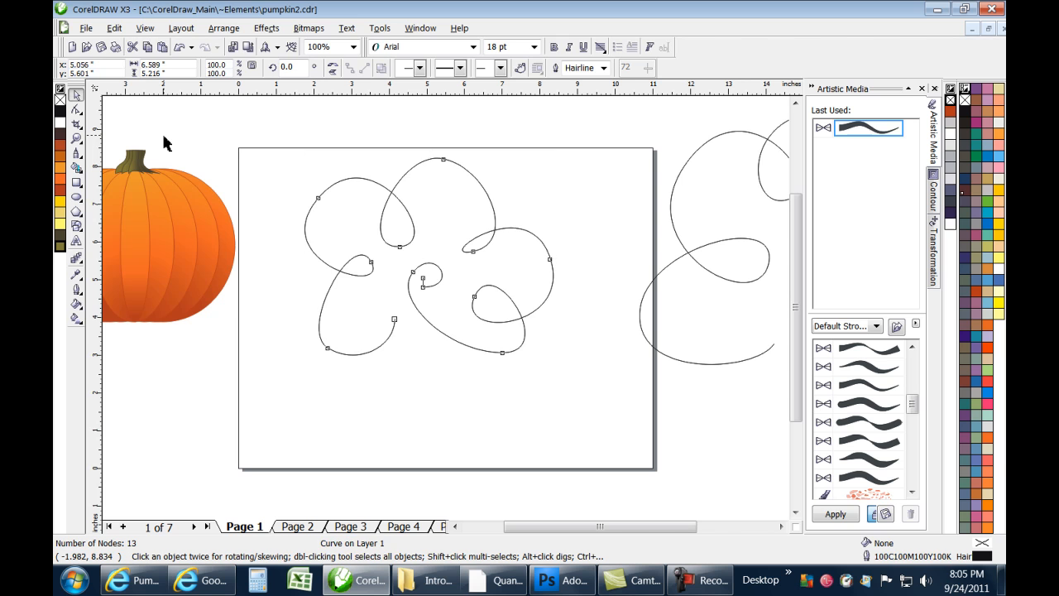
{"action": "key", "text": "Delete"}
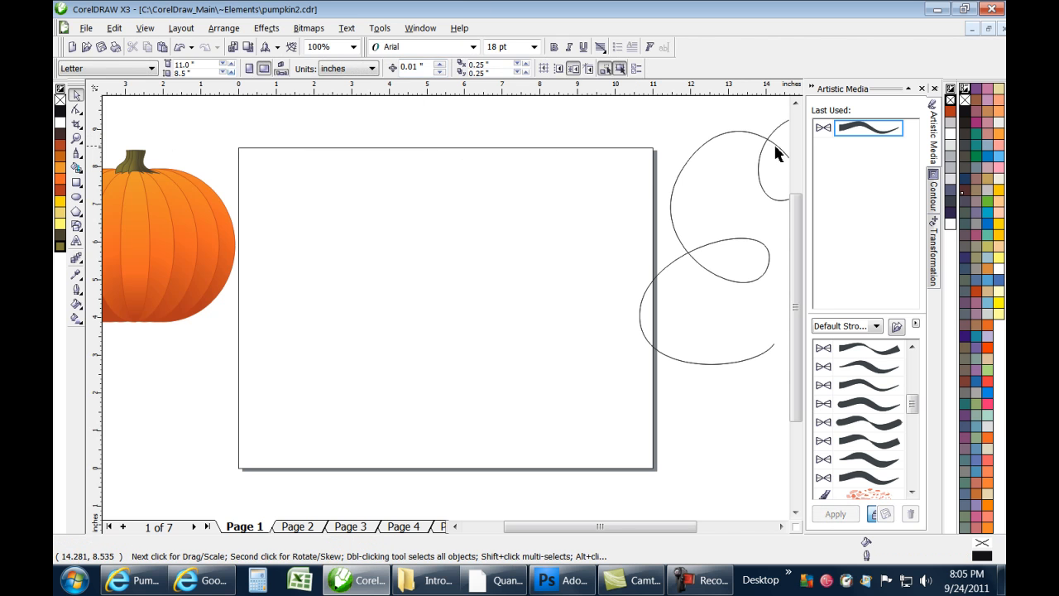
{"action": "left_click", "coordinate": [772, 142]}
{"action": "left_click_drag", "start_coordinate": [773, 142], "coordinate": [488, 162]}
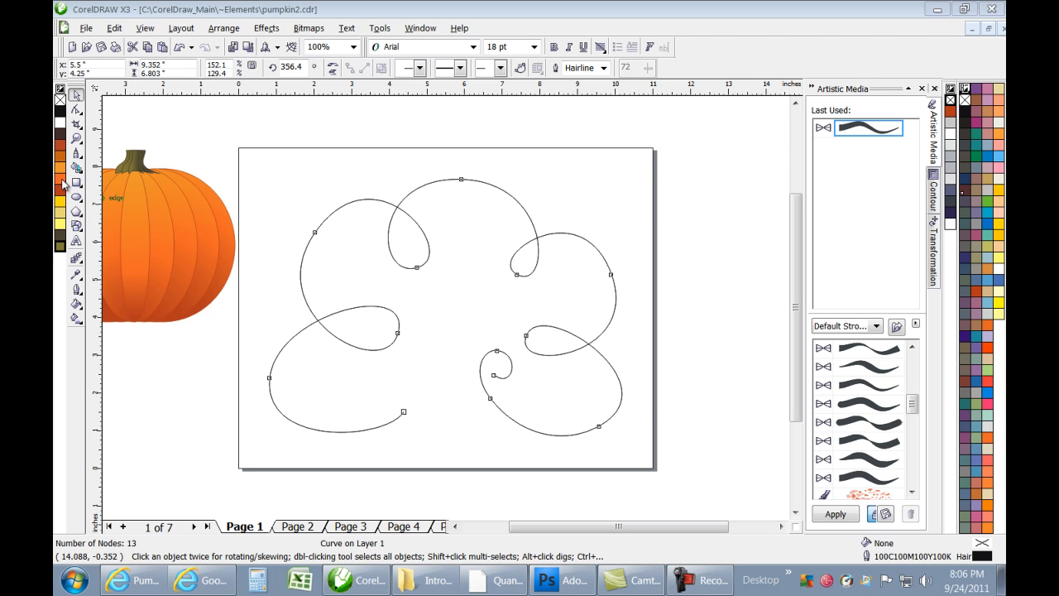
Activate the Artistic Media tool with the looping curve selected and collapse the Artistic Media docker
{"action": "left_click", "coordinate": [76, 158]}
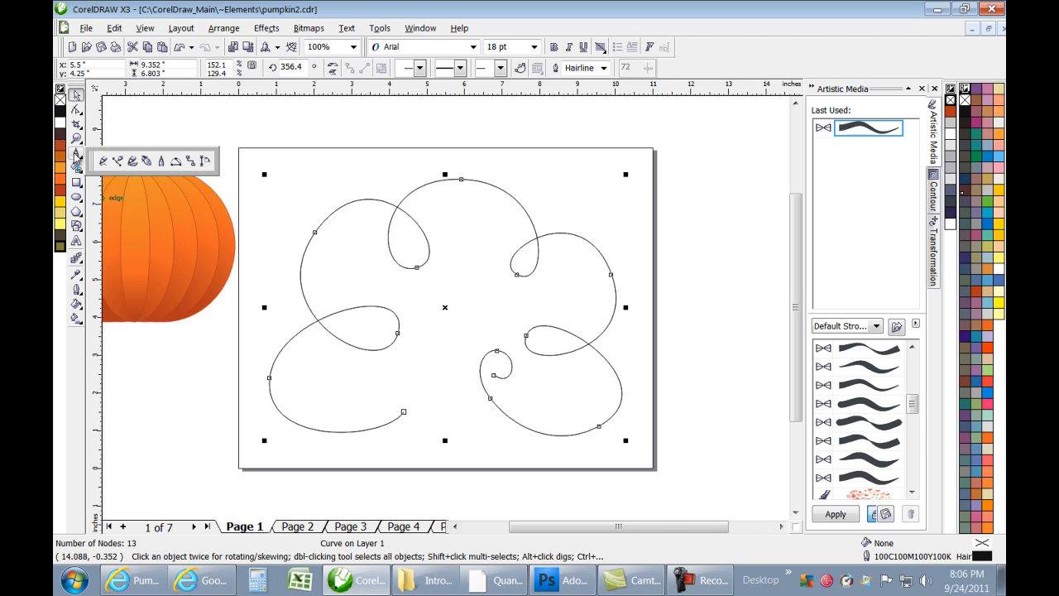
{"action": "left_click", "coordinate": [135, 162]}
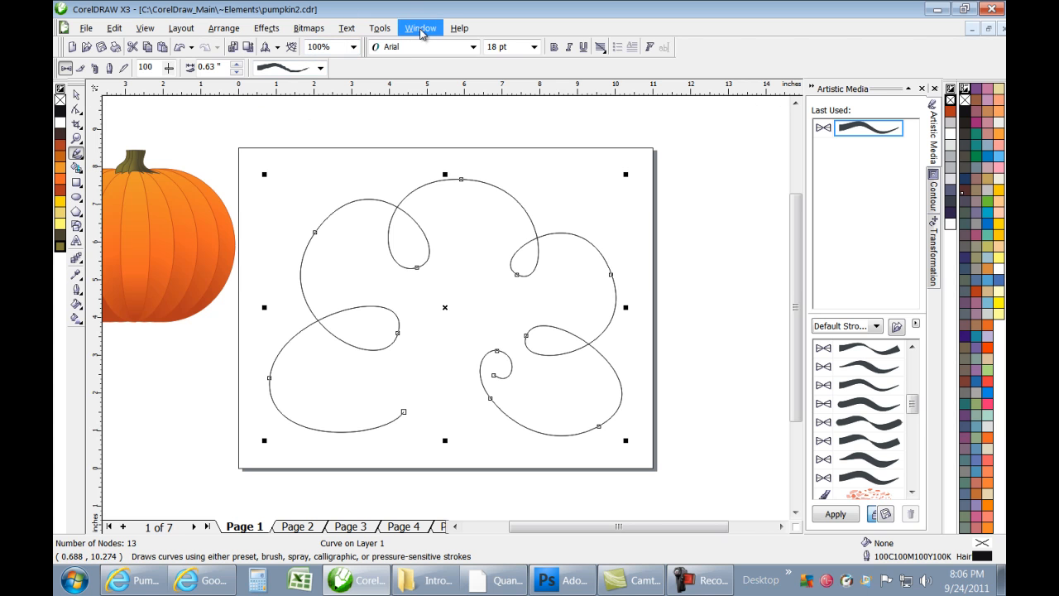
{"action": "left_click", "coordinate": [812, 88]}
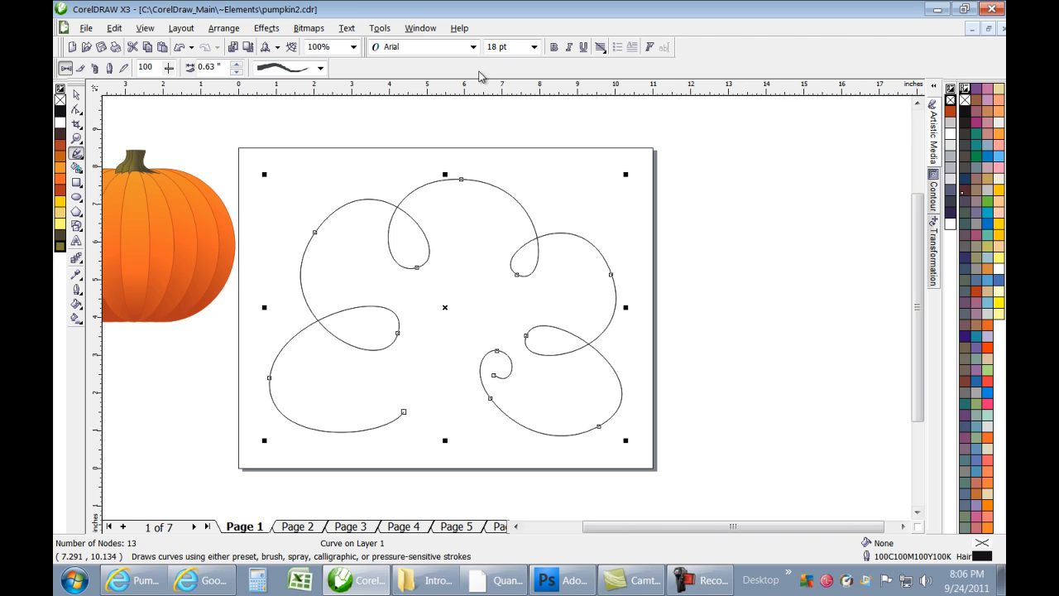
Show the list of available dockers to locate Artistic Media
{"action": "left_click", "coordinate": [412, 32]}
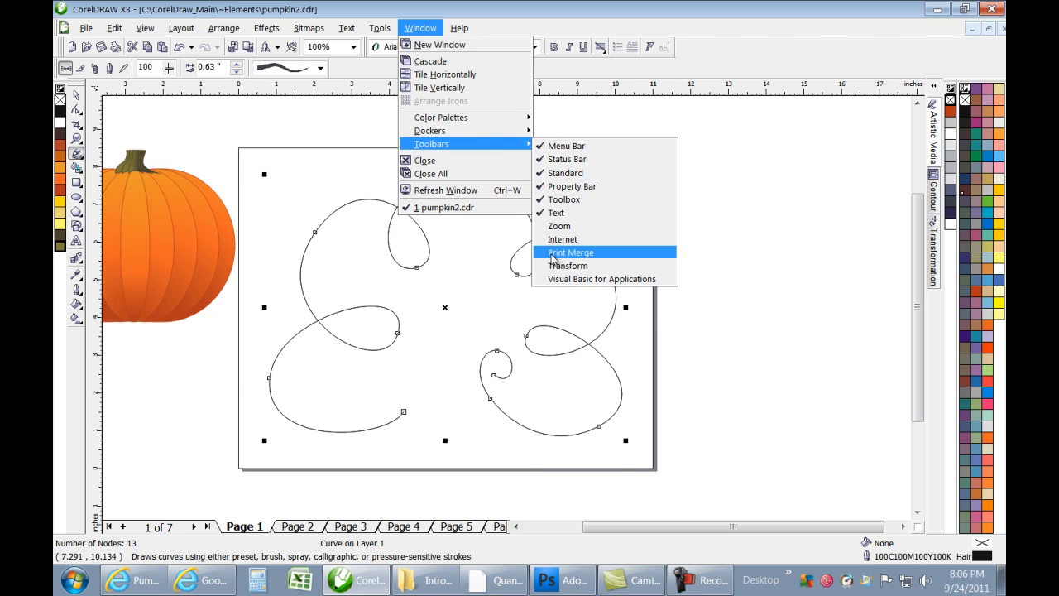
{"action": "mouse_move", "coordinate": [495, 133]}
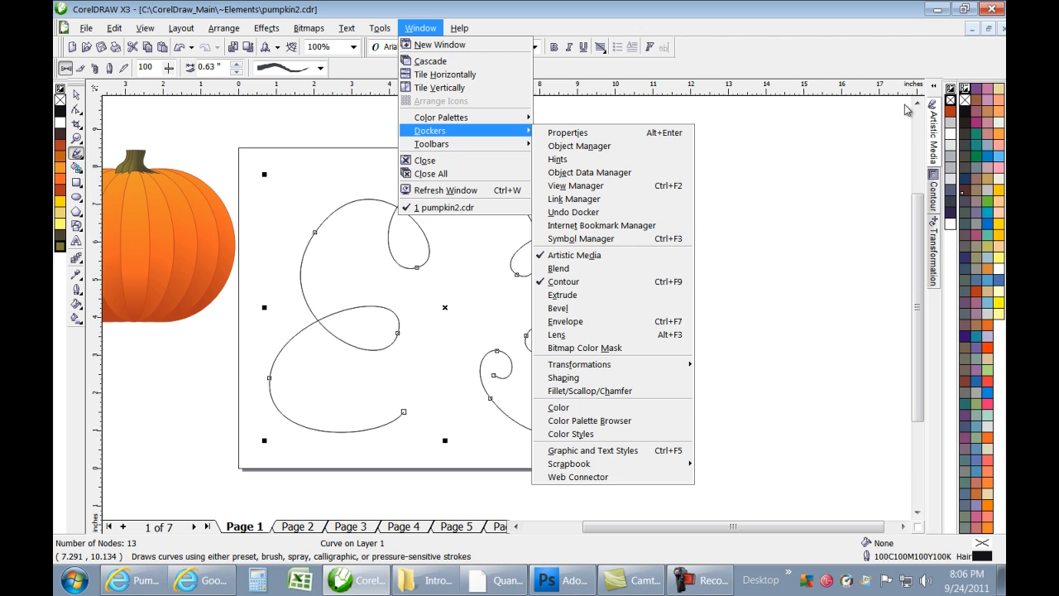
Open the Artistic Media docker and apply the first tapered stroke in the default stroke list to the looping curve
{"action": "left_click", "coordinate": [934, 124]}
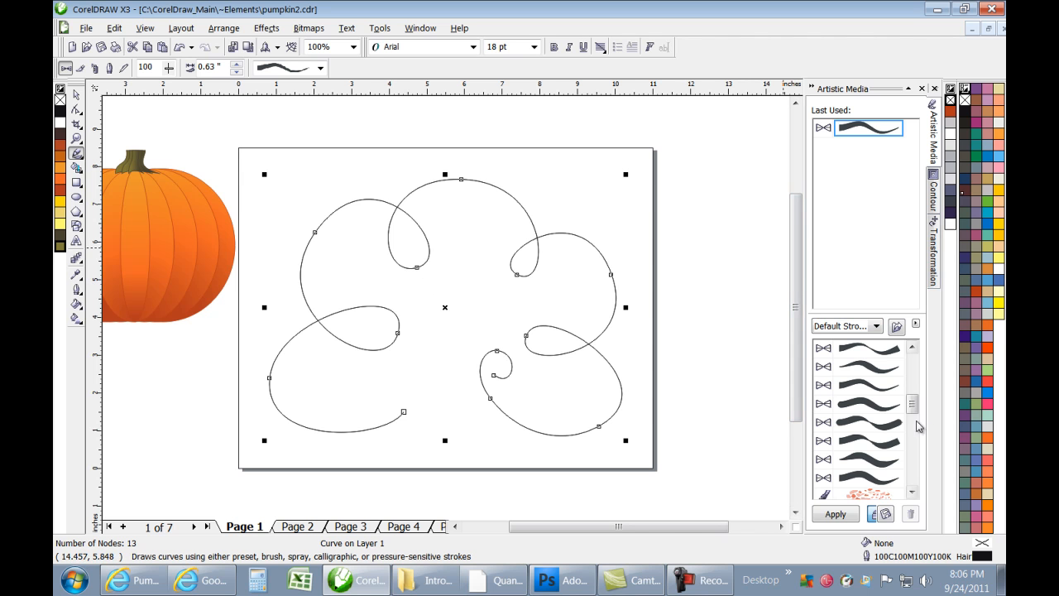
{"action": "mouse_move", "coordinate": [915, 404]}
{"action": "left_mouse_down"}
{"action": "mouse_move", "coordinate": [921, 430]}
{"action": "mouse_move", "coordinate": [918, 362]}
{"action": "left_mouse_up"}
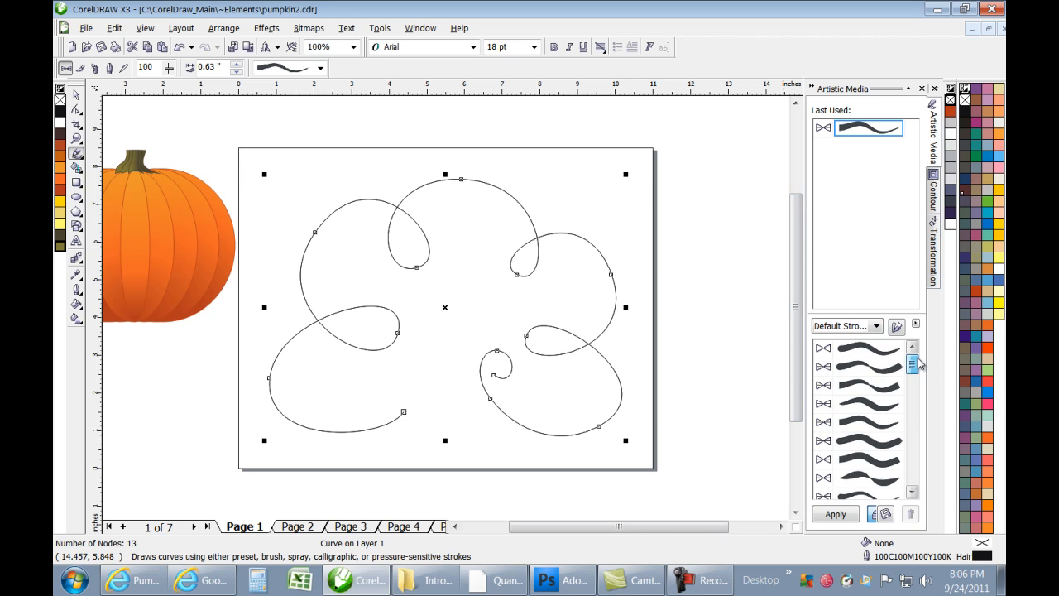
{"action": "left_click", "coordinate": [869, 349]}
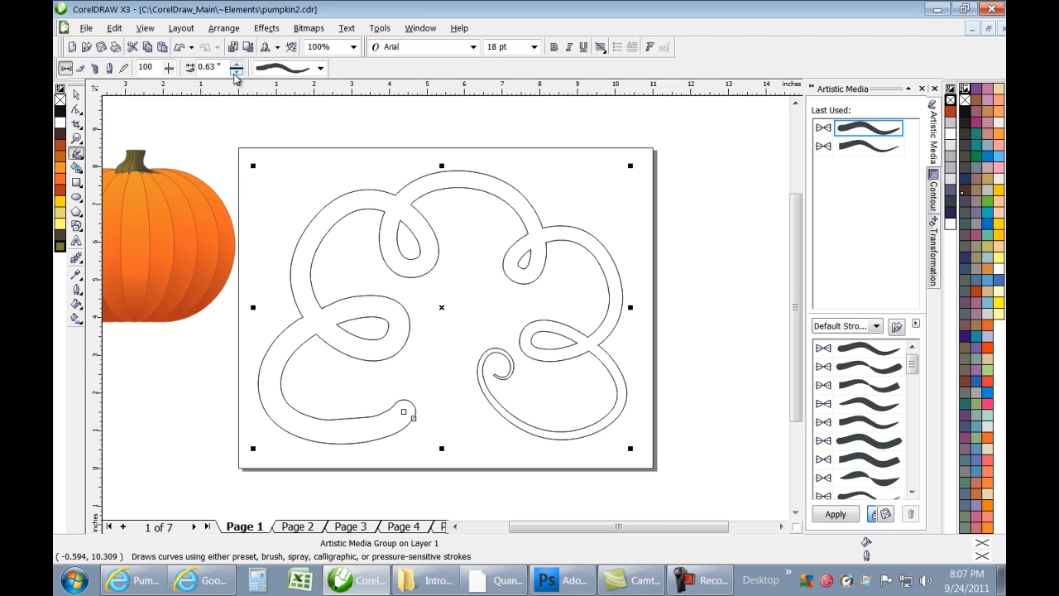
Reduce the vine's Artistic Media stroke width to 0.53 inches
{"action": "left_click", "coordinate": [238, 73]}
{"action": "double_click", "coordinate": [237, 73]}
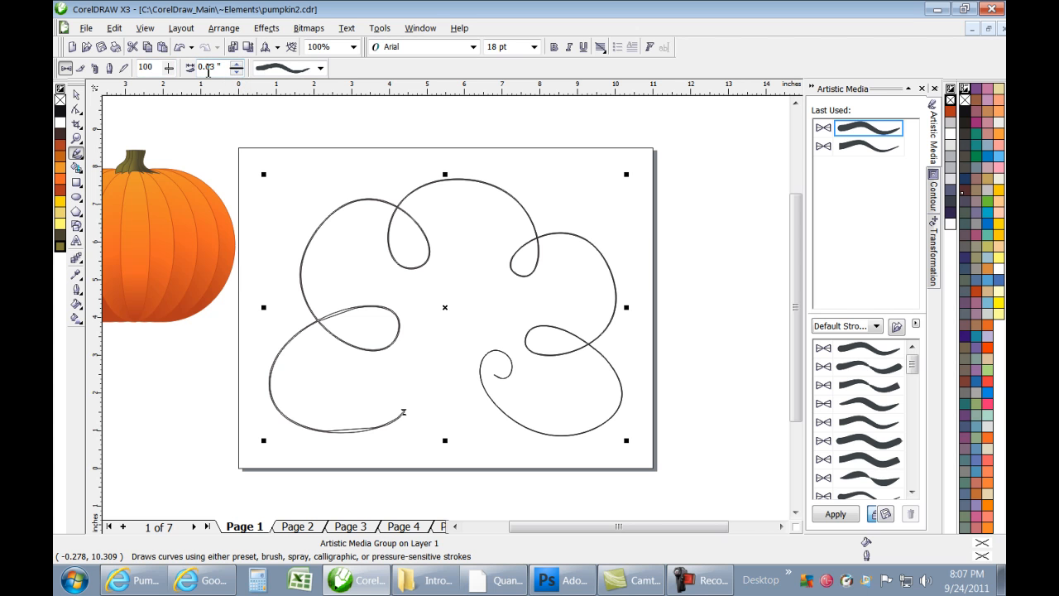
{"action": "left_click_drag", "start_coordinate": [238, 68], "coordinate": [238, 67]}
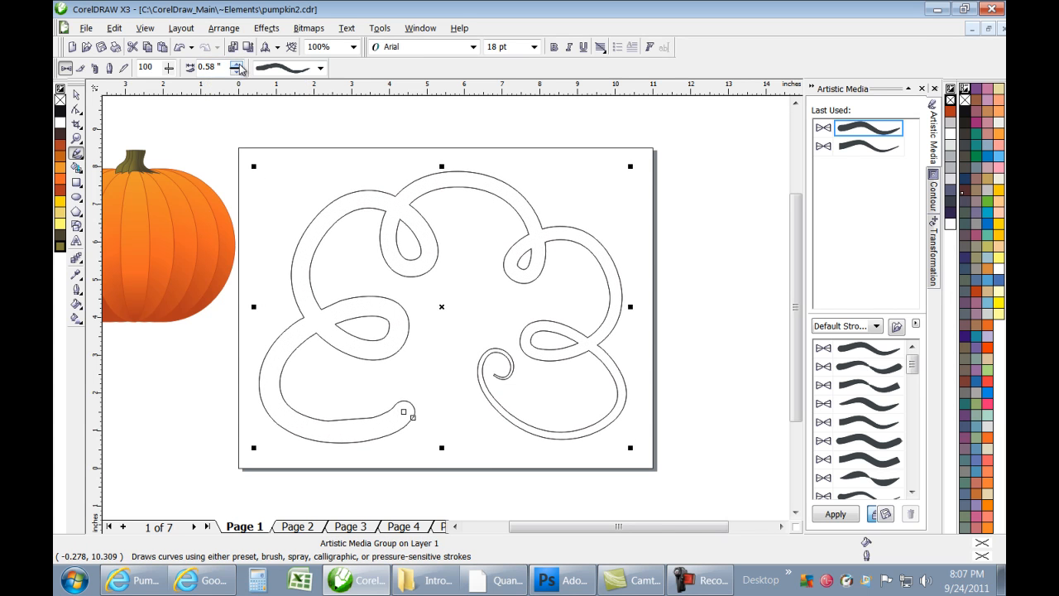
{"action": "left_click", "coordinate": [239, 71]}
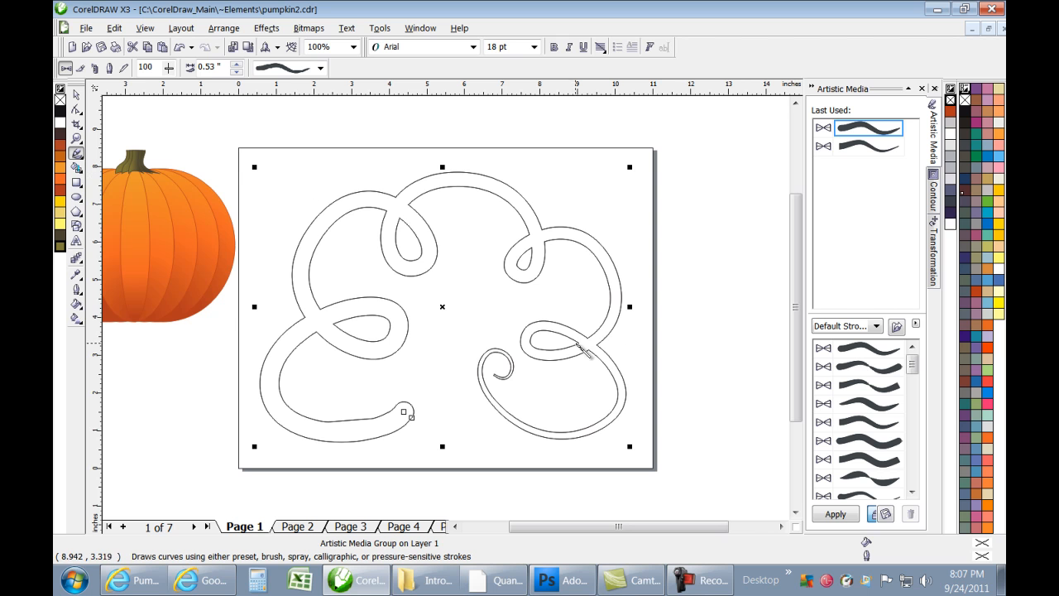
Try the pumpkin in the middle of the vine, and move it back off the page, well clear of its left edge
{"action": "left_click", "coordinate": [76, 95]}
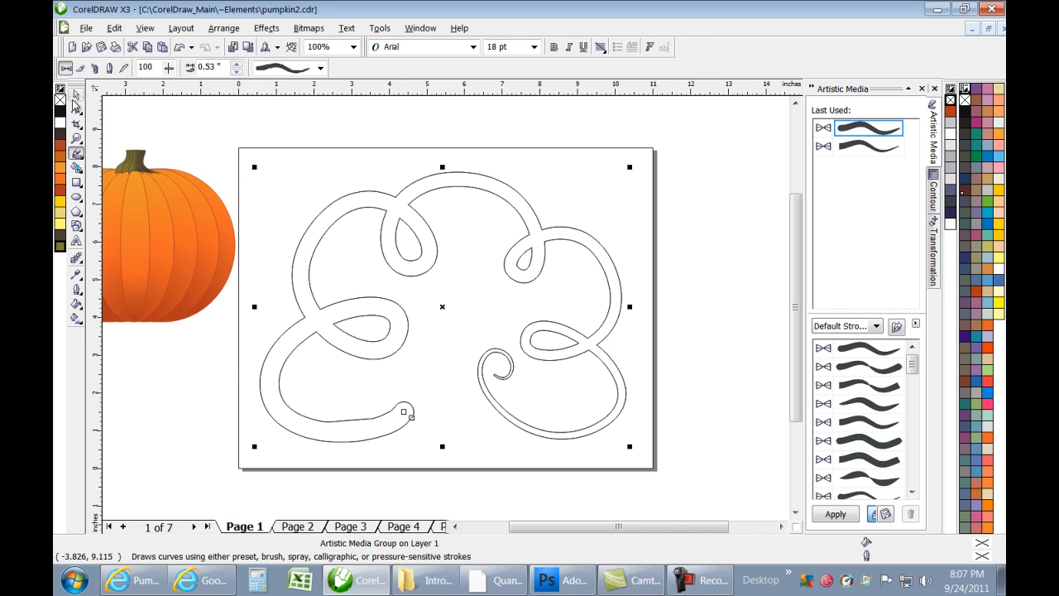
{"action": "left_click", "coordinate": [141, 208]}
{"action": "left_click_drag", "start_coordinate": [137, 190], "coordinate": [455, 312]}
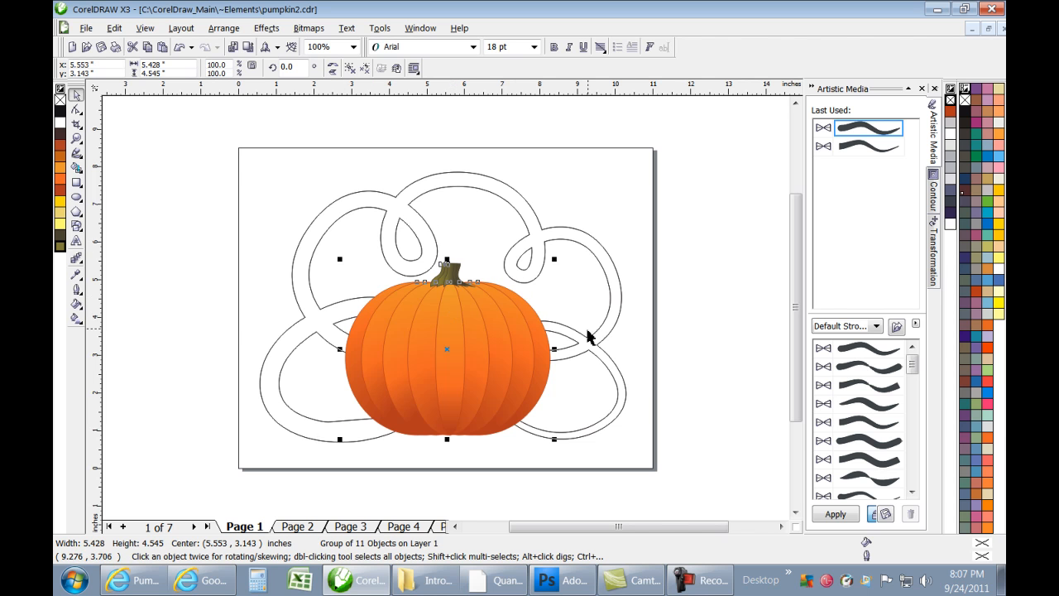
{"action": "left_click_drag", "start_coordinate": [473, 353], "coordinate": [204, 214]}
{"action": "scroll", "coordinate": [376, 231], "scroll_direction": "down", "scroll_amount": 2}
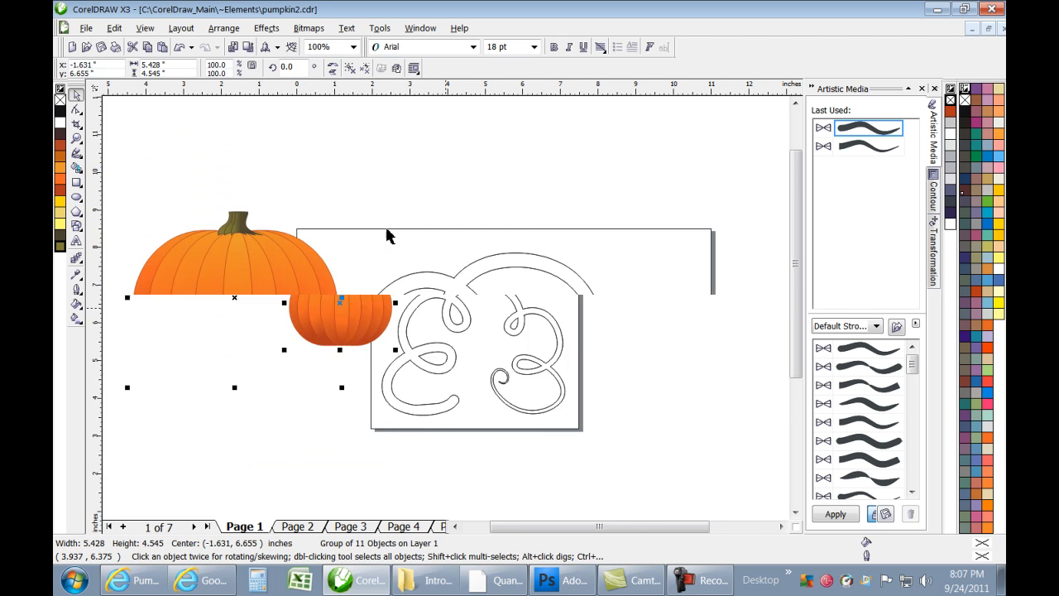
{"action": "left_click_drag", "start_coordinate": [349, 302], "coordinate": [296, 310]}
{"action": "scroll", "coordinate": [507, 369], "scroll_direction": "up", "scroll_amount": 2}
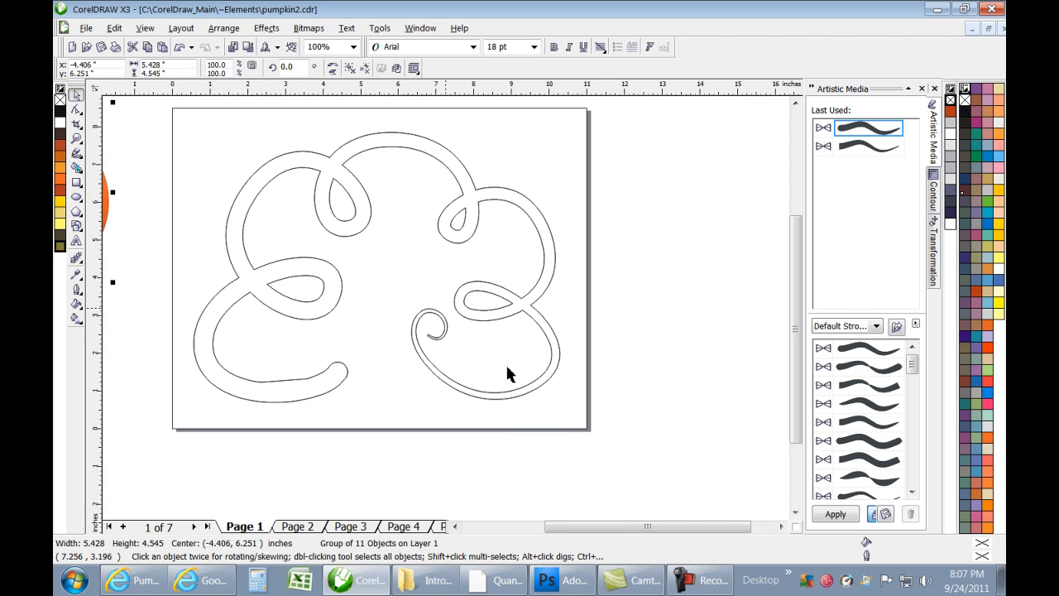
Break the vine's Artistic Media group apart and deselect the resulting objects
{"action": "scroll", "coordinate": [507, 374], "scroll_direction": "down", "scroll_amount": 2}
{"action": "scroll", "coordinate": [445, 309], "scroll_direction": "up", "scroll_amount": 2}
{"action": "right_click", "coordinate": [462, 196]}
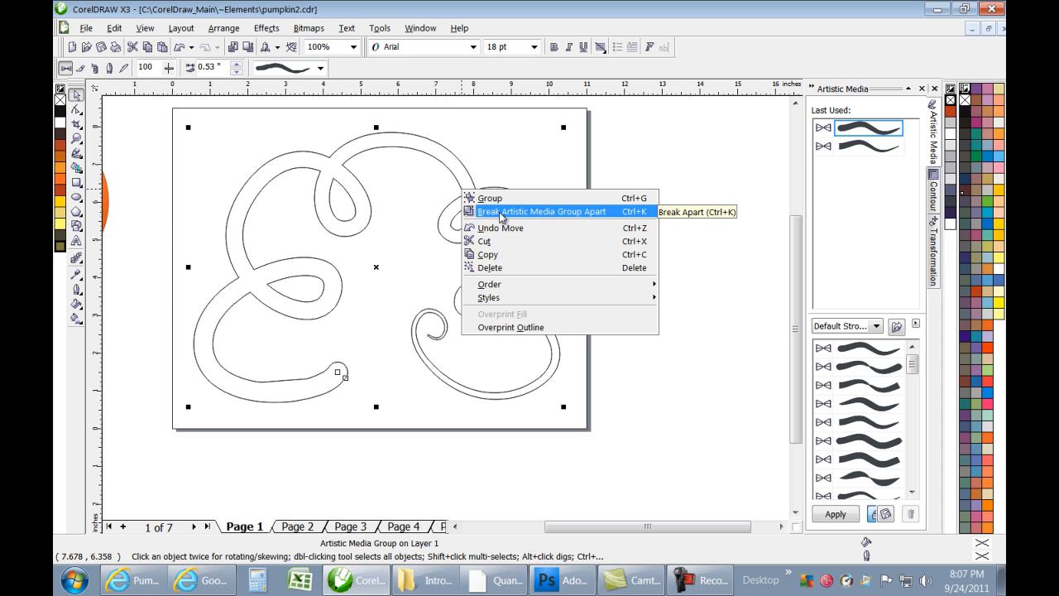
{"action": "left_click", "coordinate": [499, 214]}
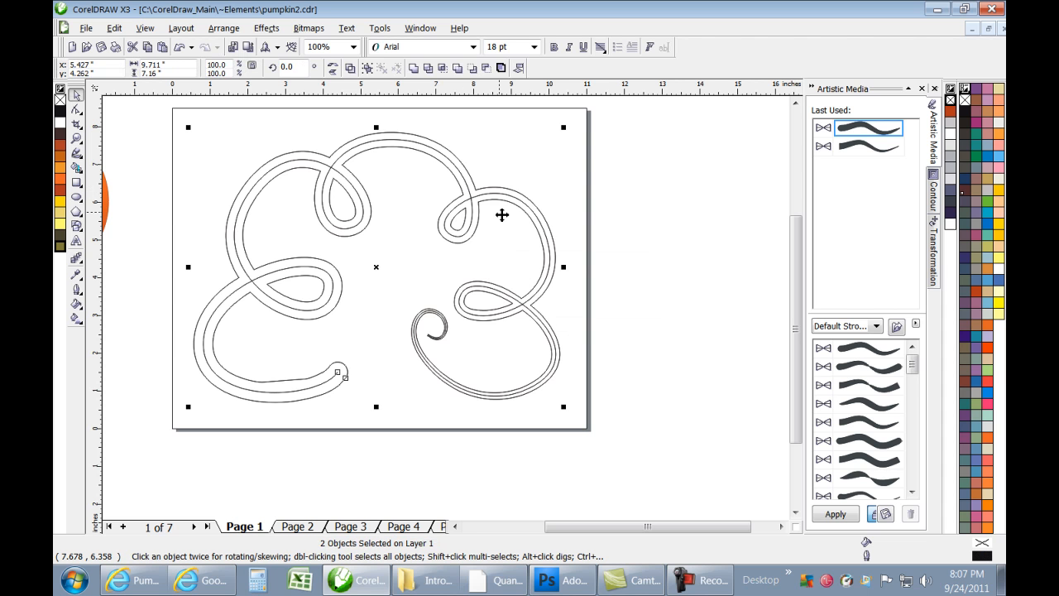
{"action": "left_click", "coordinate": [629, 208]}
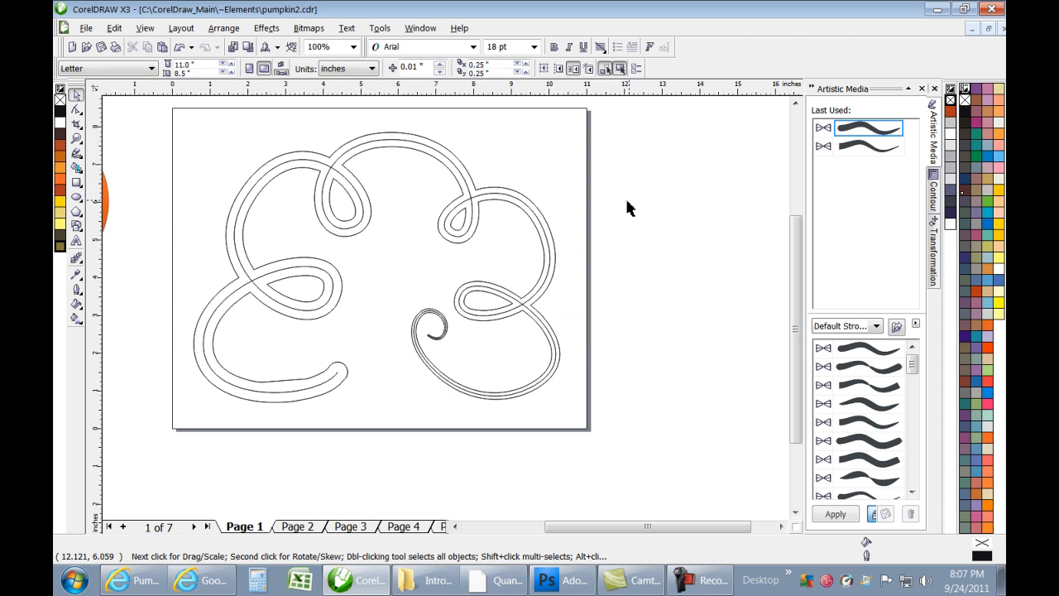
Move the thin centre curve out of the vine outline to the empty area above the page
{"action": "left_click", "coordinate": [472, 207]}
{"action": "left_click_drag", "start_coordinate": [472, 207], "coordinate": [702, 171]}
{"action": "key", "text": "F3"}
{"action": "left_click_drag", "start_coordinate": [449, 304], "coordinate": [422, 175]}
{"action": "key", "text": "F3"}
{"action": "scroll", "coordinate": [405, 346], "scroll_direction": "up", "scroll_amount": 2}
{"action": "scroll", "coordinate": [404, 346], "scroll_direction": "up", "scroll_amount": 1}
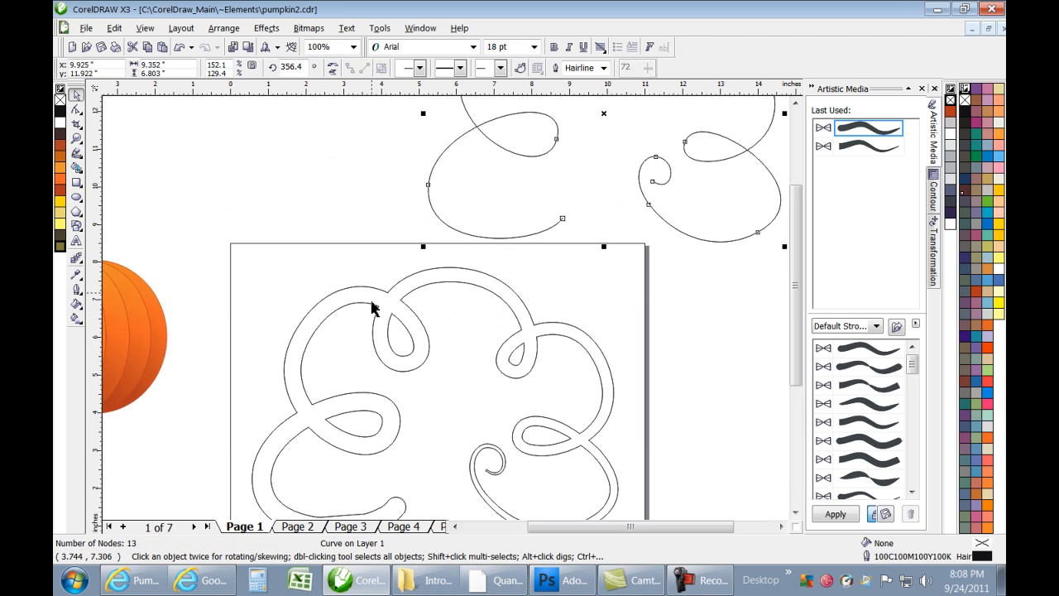
Fill the vine shape with olive R119 G115 B7 and colour its outline dark brown R56 G54 B4
{"action": "left_click", "coordinate": [388, 306]}
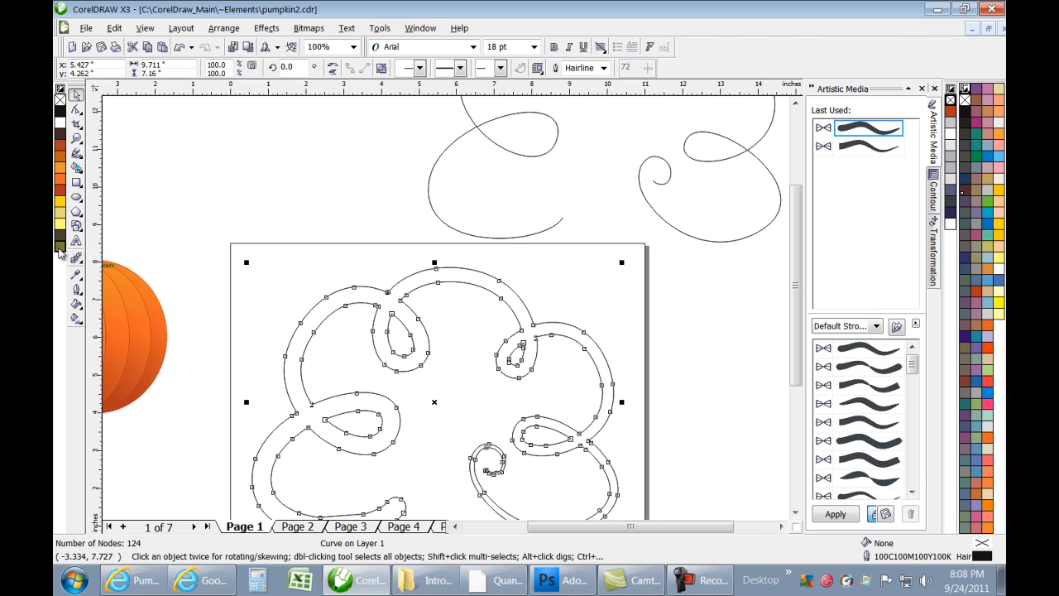
{"action": "left_click", "coordinate": [60, 246]}
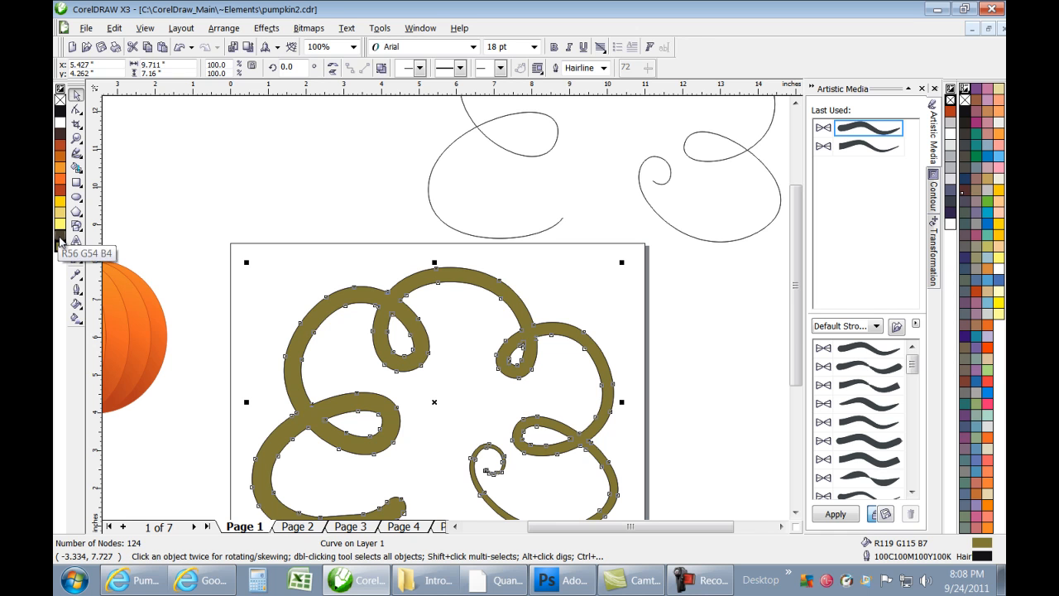
{"action": "right_click", "coordinate": [60, 240]}
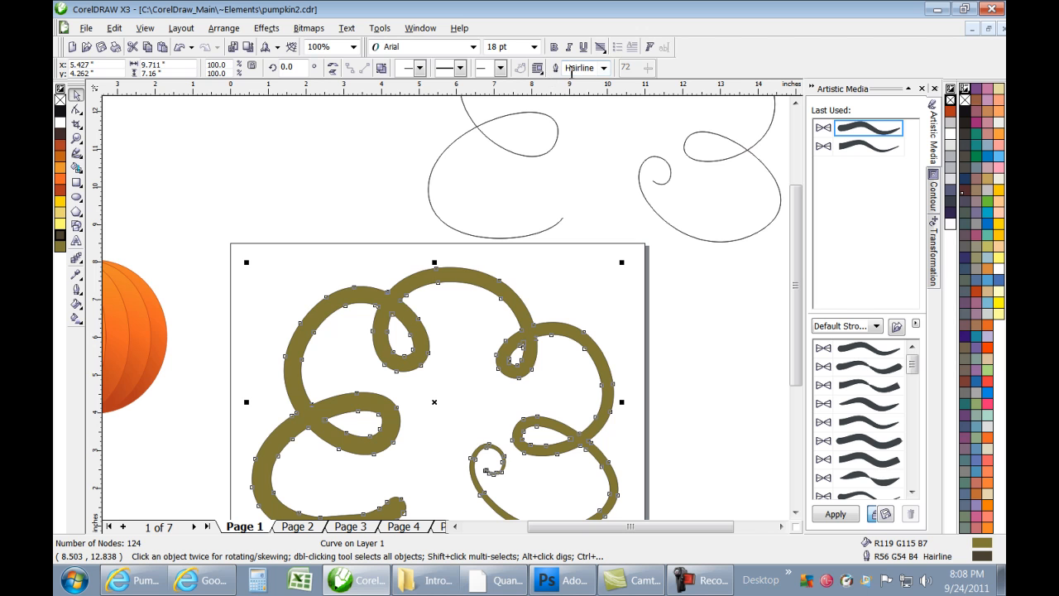
Try outline widths of 4.0 pt and 8.0 pt on the vine shape
{"action": "left_click", "coordinate": [605, 67]}
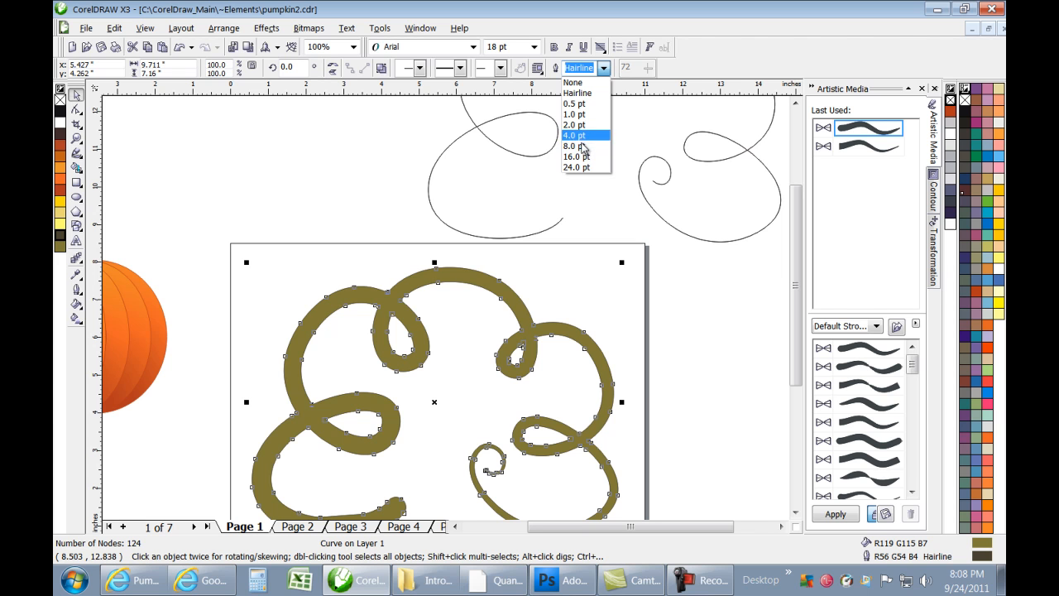
{"action": "left_click", "coordinate": [579, 136]}
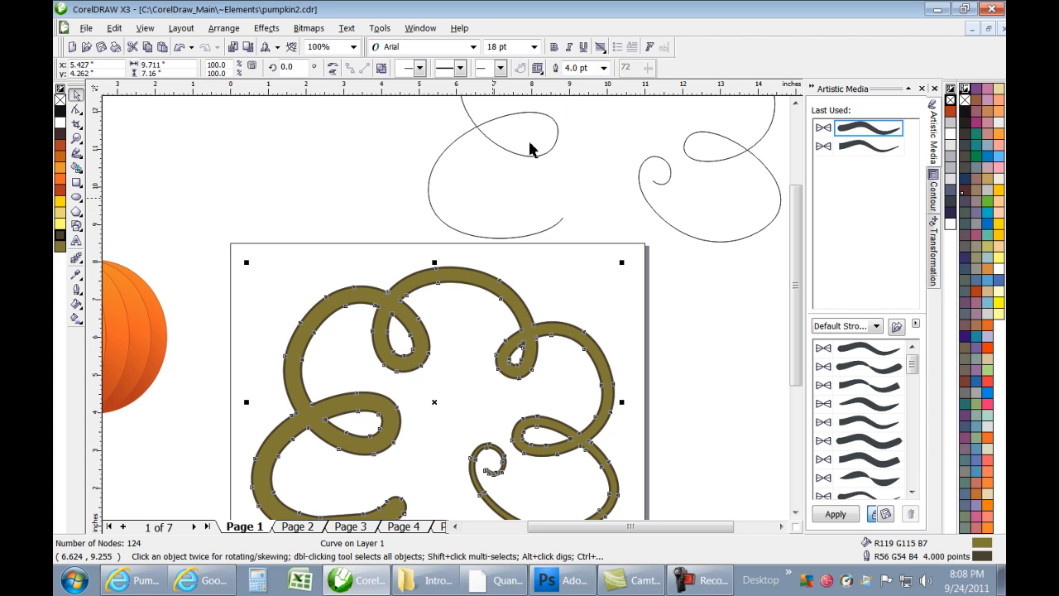
{"action": "left_click", "coordinate": [604, 68]}
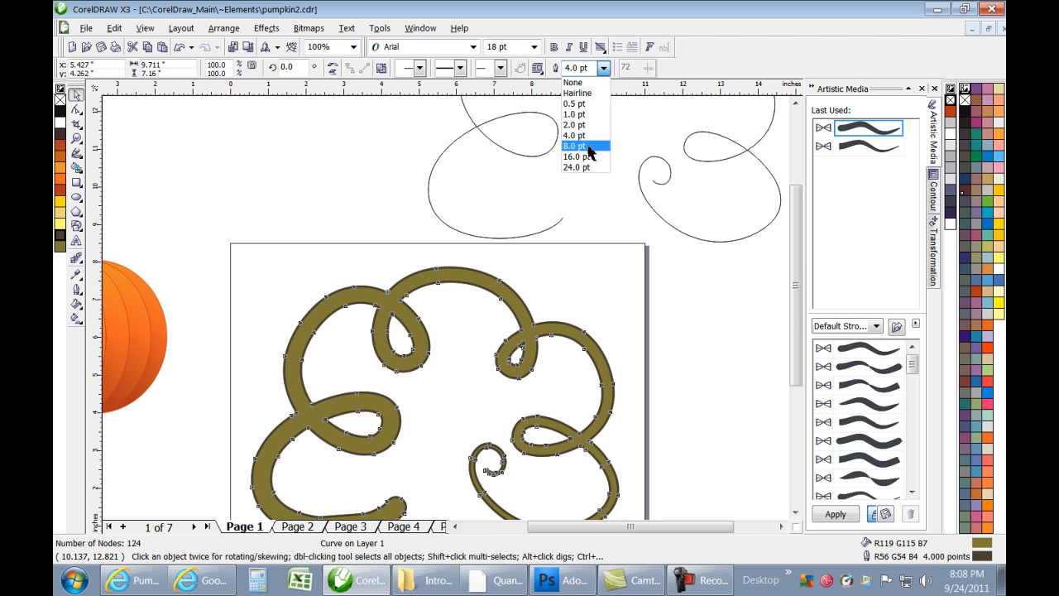
{"action": "left_click", "coordinate": [590, 146]}
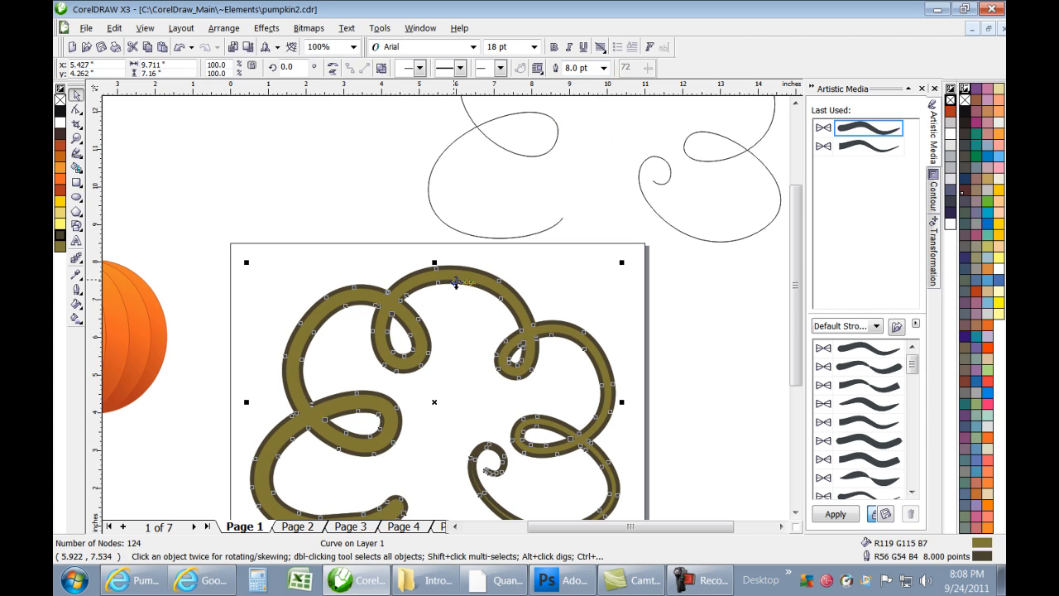
{"action": "scroll", "coordinate": [449, 277], "scroll_direction": "down", "scroll_amount": 1}
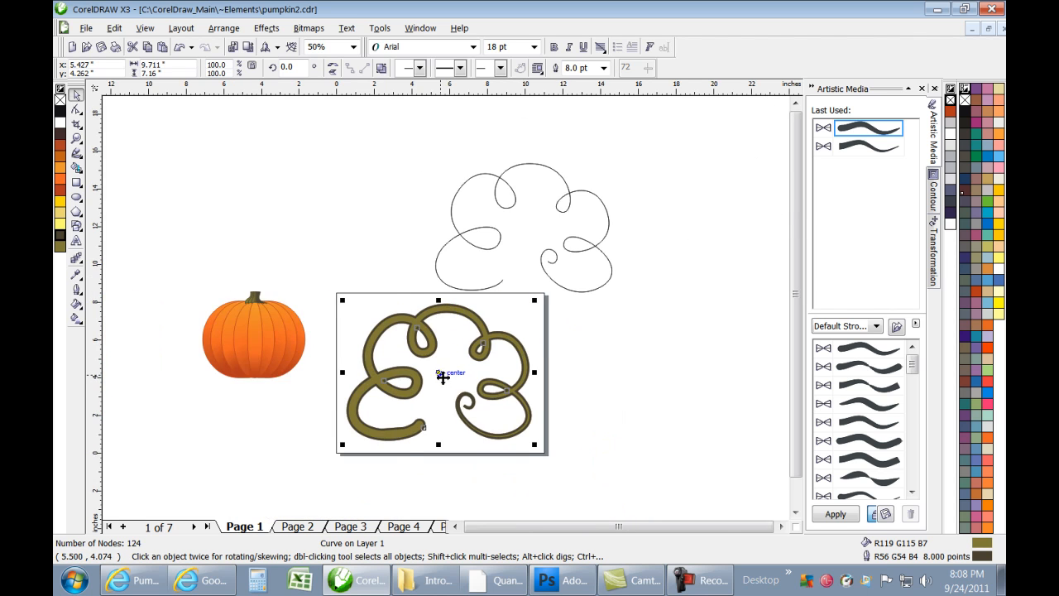
{"action": "scroll", "coordinate": [439, 373], "scroll_direction": "up", "scroll_amount": 1}
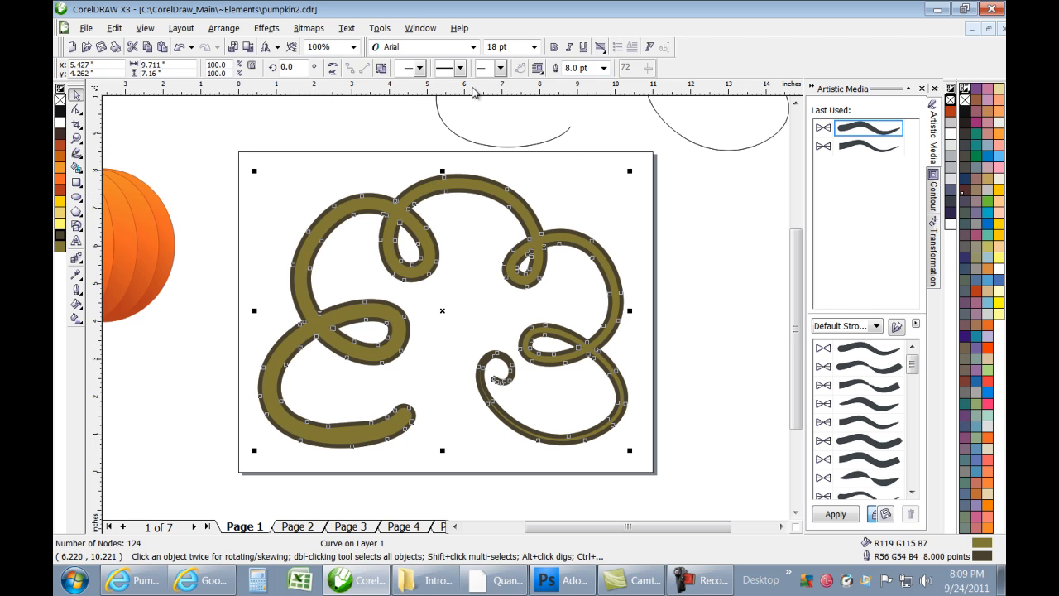
Remove the vine shape's outline, fill it with dark brown R56 G54 B4 and deselect it
{"action": "left_click", "coordinate": [604, 69]}
{"action": "left_click", "coordinate": [584, 84]}
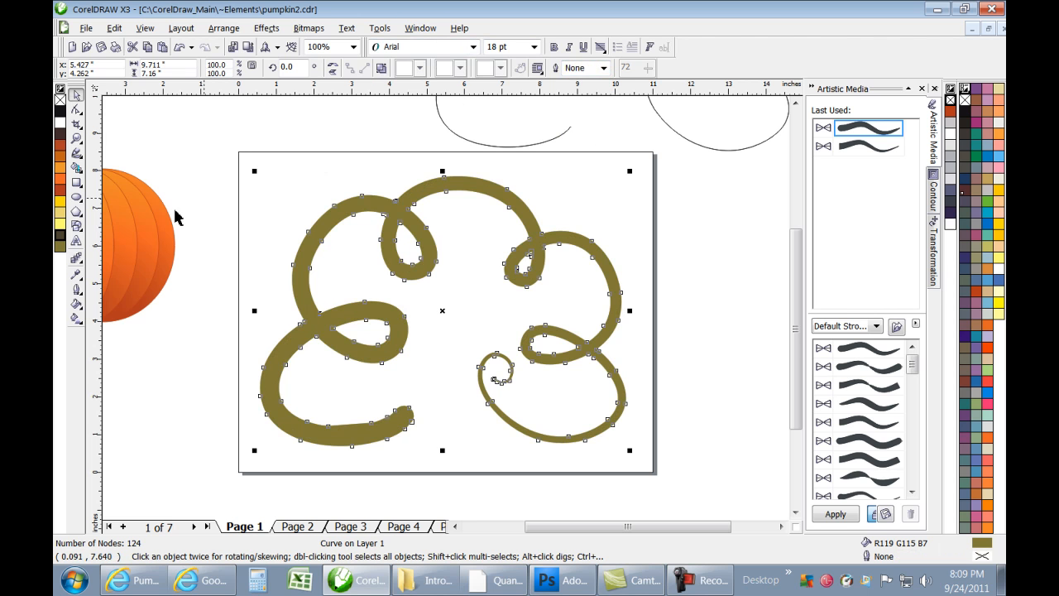
{"action": "left_click", "coordinate": [61, 240]}
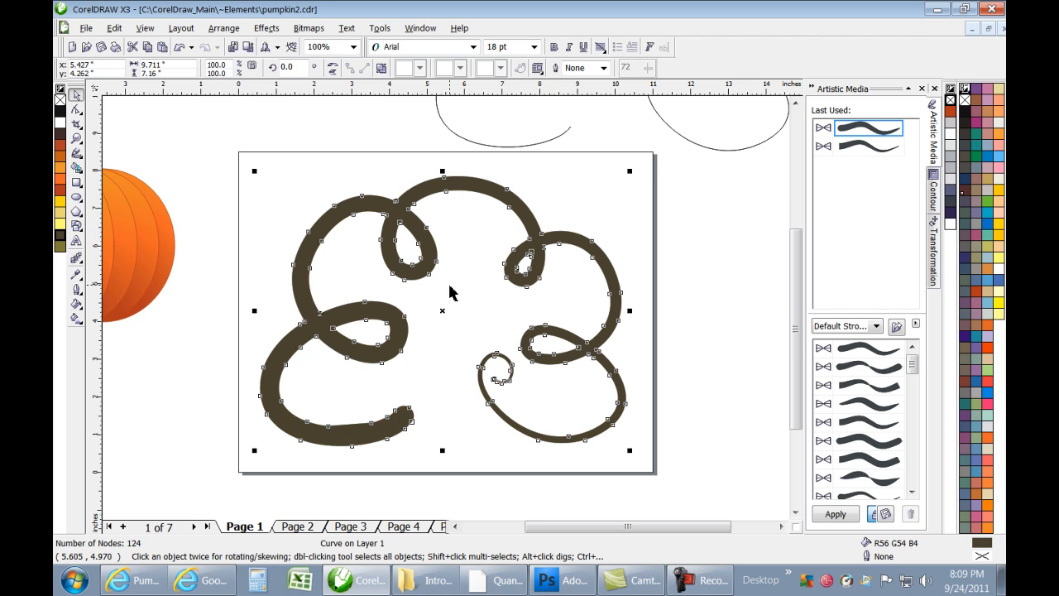
{"action": "scroll", "coordinate": [448, 297], "scroll_direction": "down", "scroll_amount": 1}
{"action": "scroll", "coordinate": [447, 310], "scroll_direction": "down", "scroll_amount": 1}
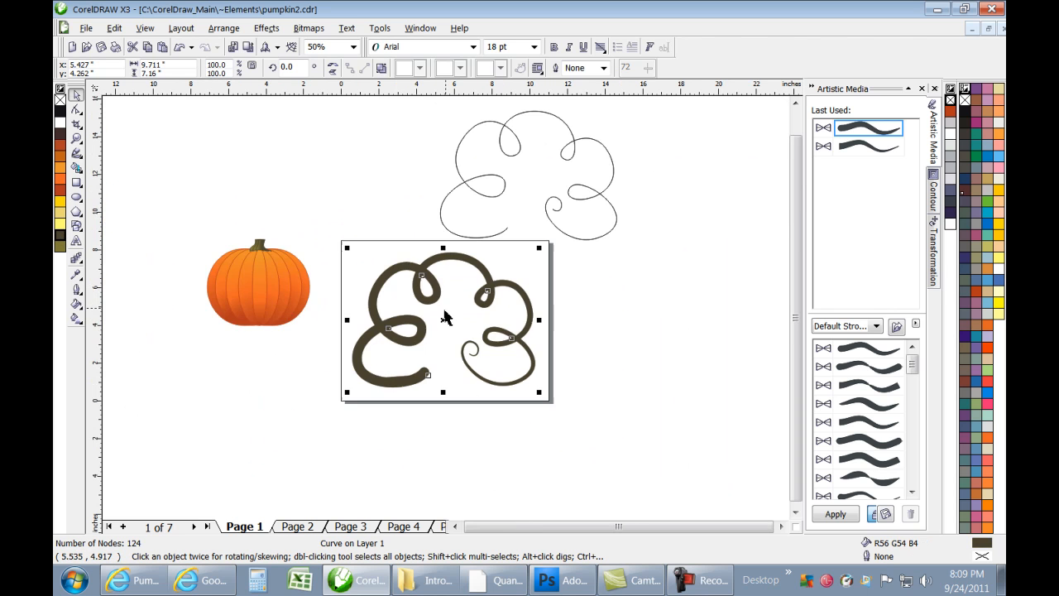
{"action": "scroll", "coordinate": [451, 310], "scroll_direction": "up", "scroll_amount": 1}
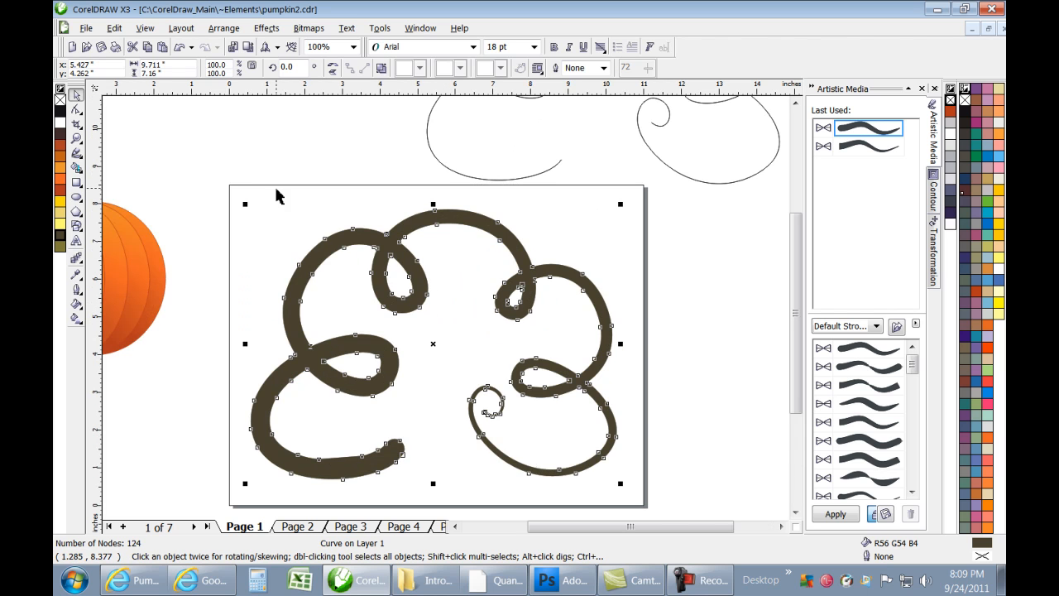
{"action": "left_click", "coordinate": [152, 142]}
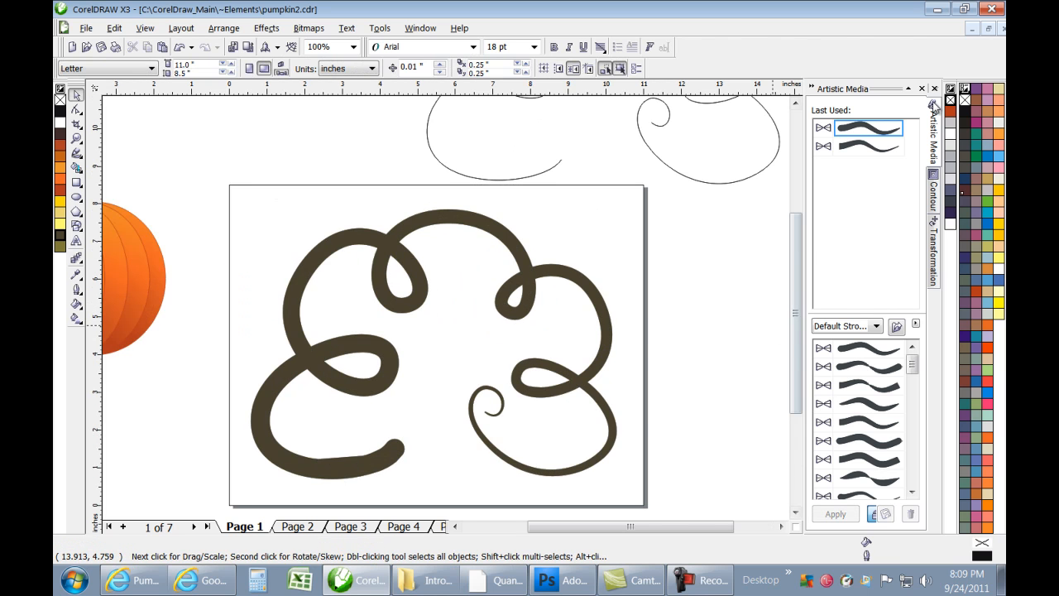
Draw an upright ellipse about 2.85 by 4.2 inches above the page, beside the thin looping curve
{"action": "mouse_move", "coordinate": [797, 254]}
{"action": "left_mouse_down"}
{"action": "mouse_move", "coordinate": [796, 215]}
{"action": "mouse_move", "coordinate": [797, 263]}
{"action": "mouse_move", "coordinate": [798, 253]}
{"action": "left_mouse_up"}
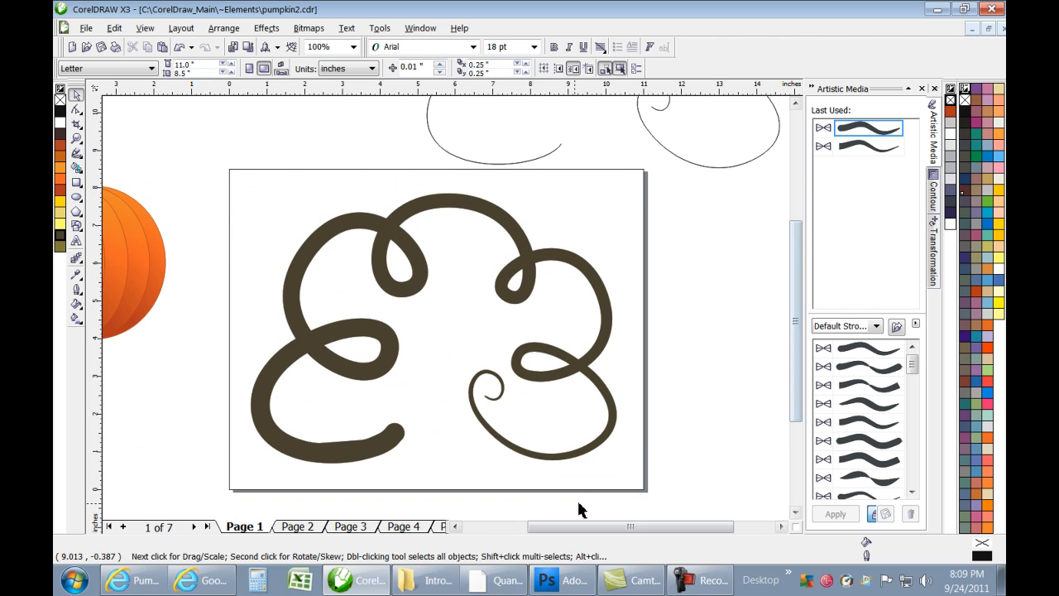
{"action": "mouse_move", "coordinate": [578, 526]}
{"action": "left_mouse_down"}
{"action": "mouse_move", "coordinate": [516, 529]}
{"action": "mouse_move", "coordinate": [568, 530]}
{"action": "left_mouse_up"}
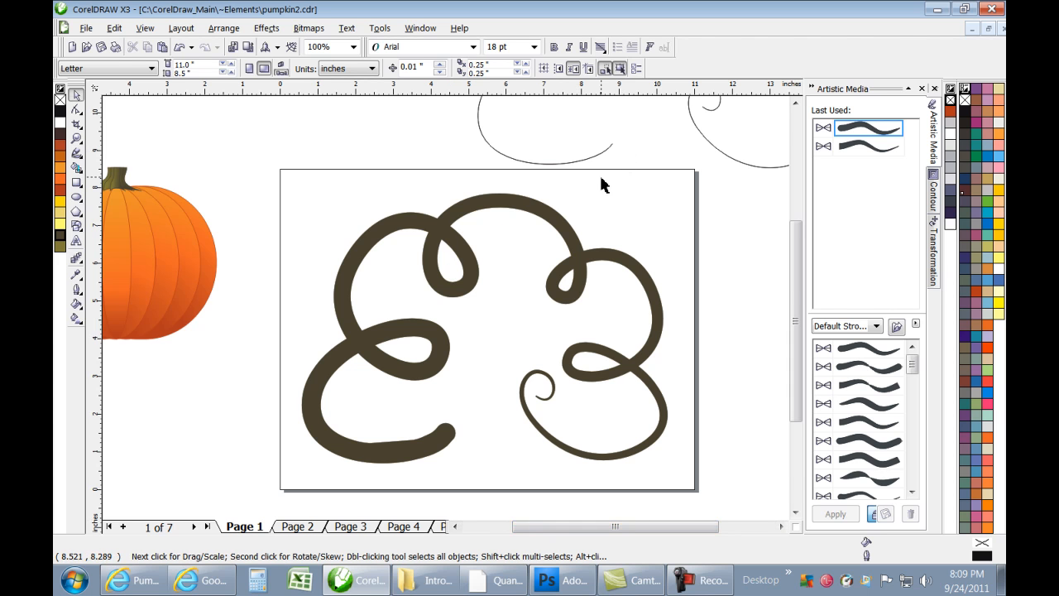
{"action": "key", "text": "F3"}
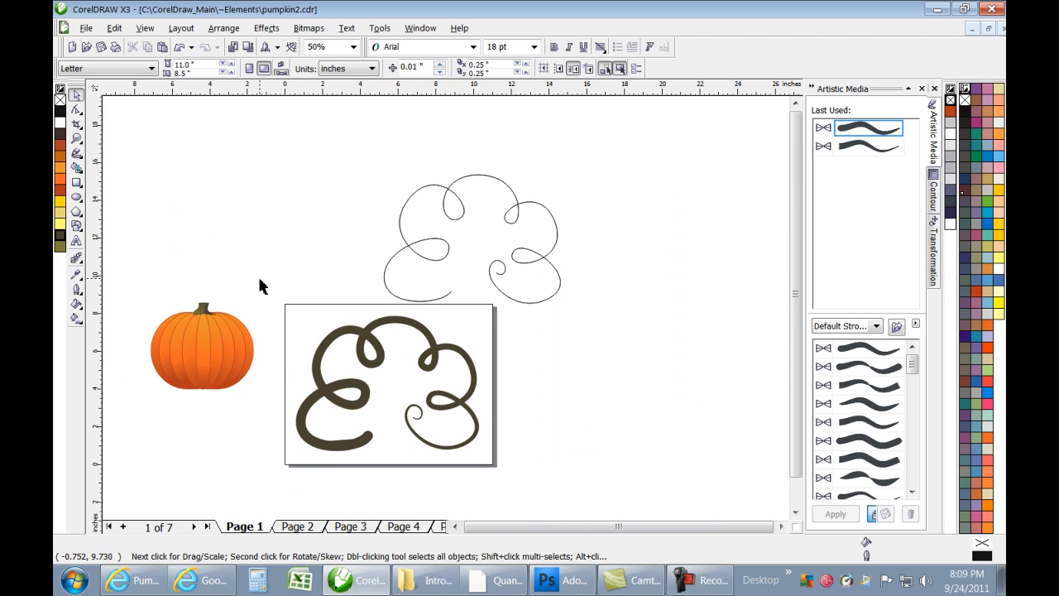
{"action": "left_click", "coordinate": [76, 197]}
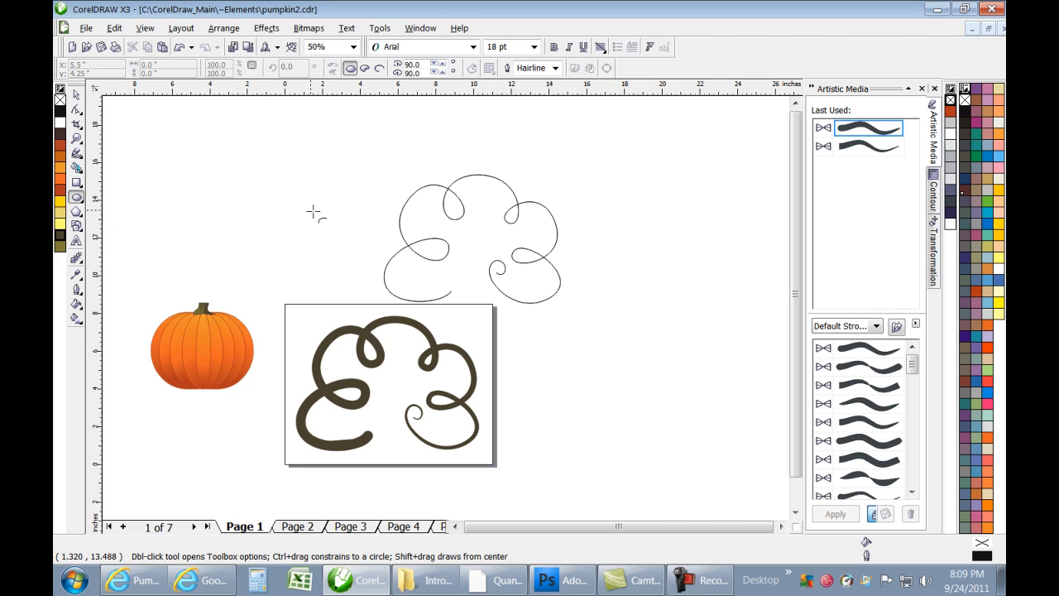
{"action": "left_click_drag", "start_coordinate": [307, 180], "coordinate": [364, 266]}
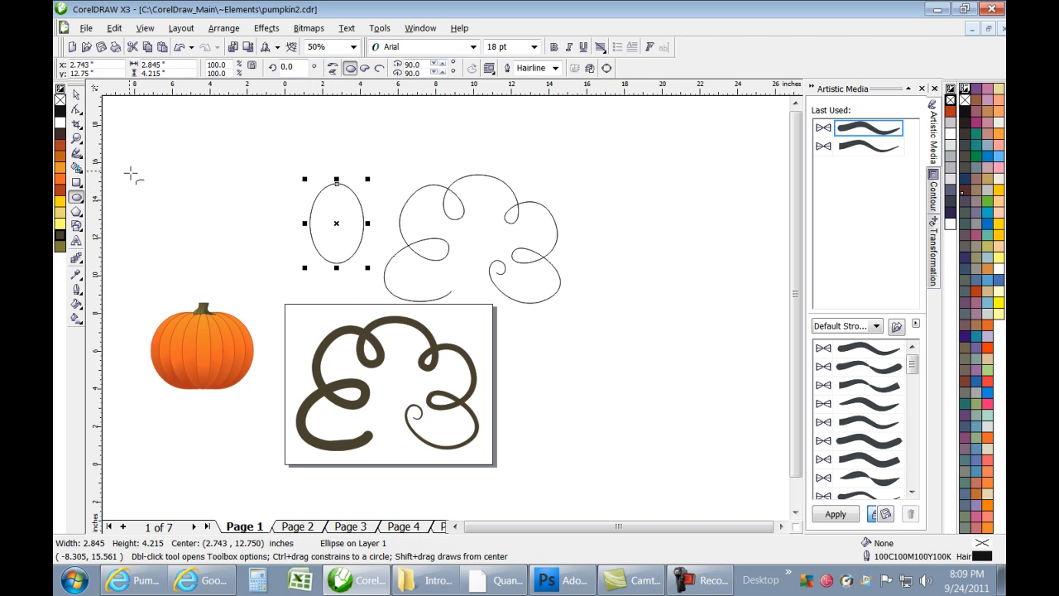
Convert the upright ellipse above the page to curves and make its top node a cusp
{"action": "left_click", "coordinate": [76, 110]}
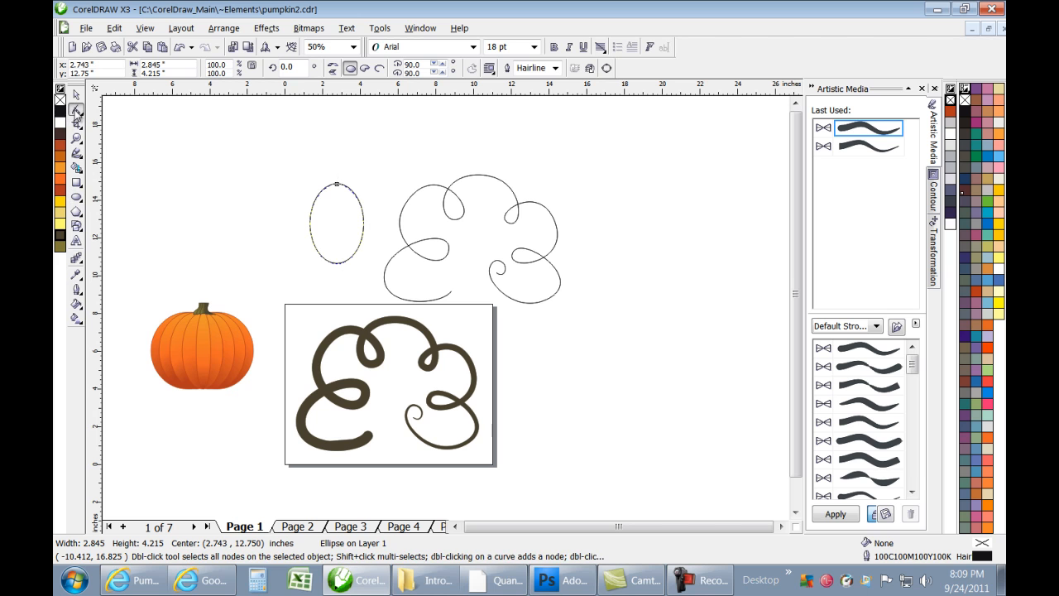
{"action": "right_click", "coordinate": [326, 194]}
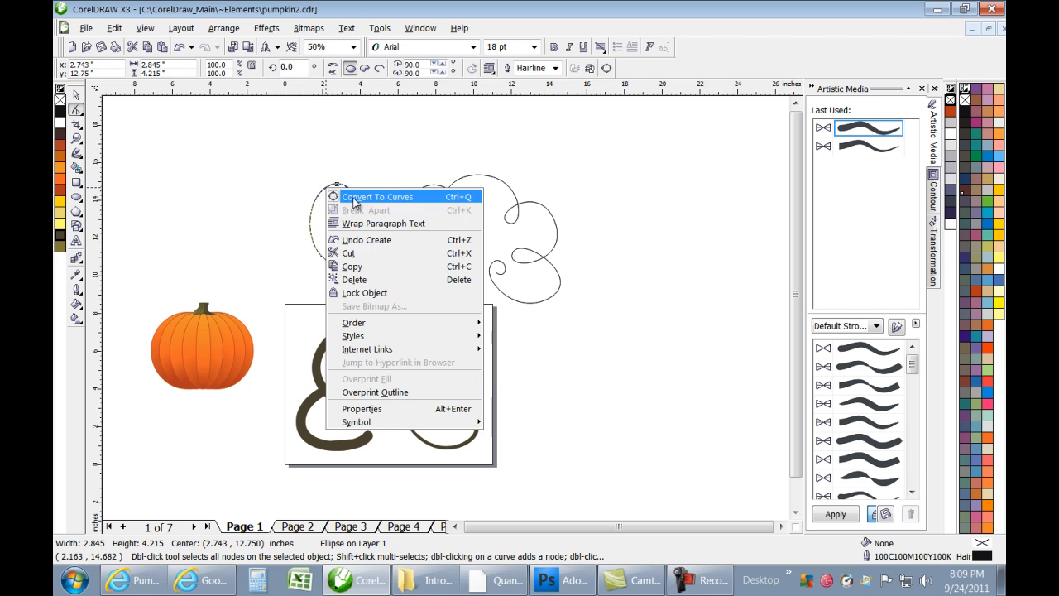
{"action": "left_click", "coordinate": [351, 198]}
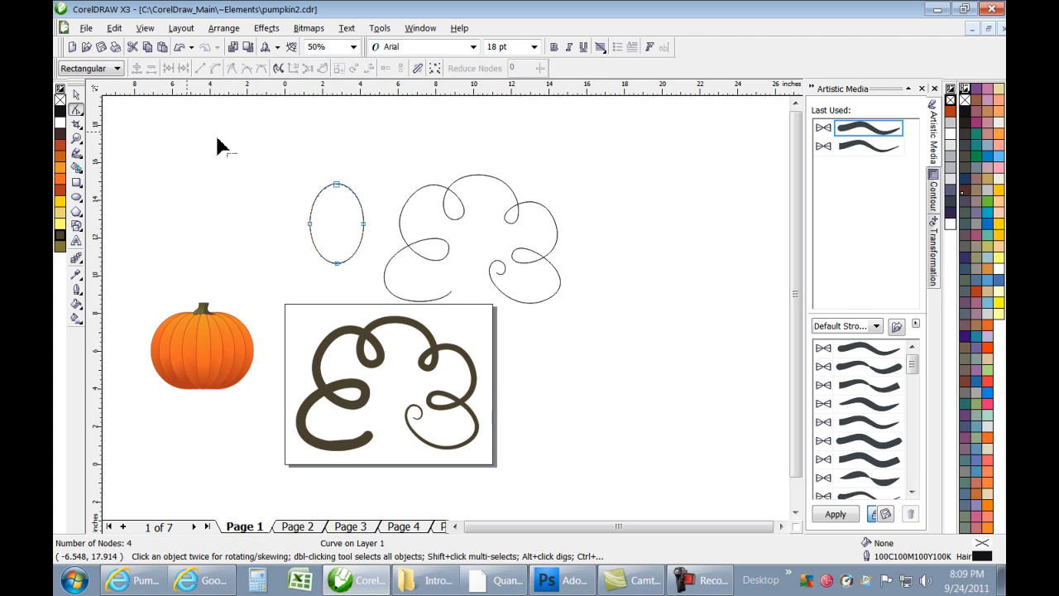
{"action": "left_click", "coordinate": [335, 183]}
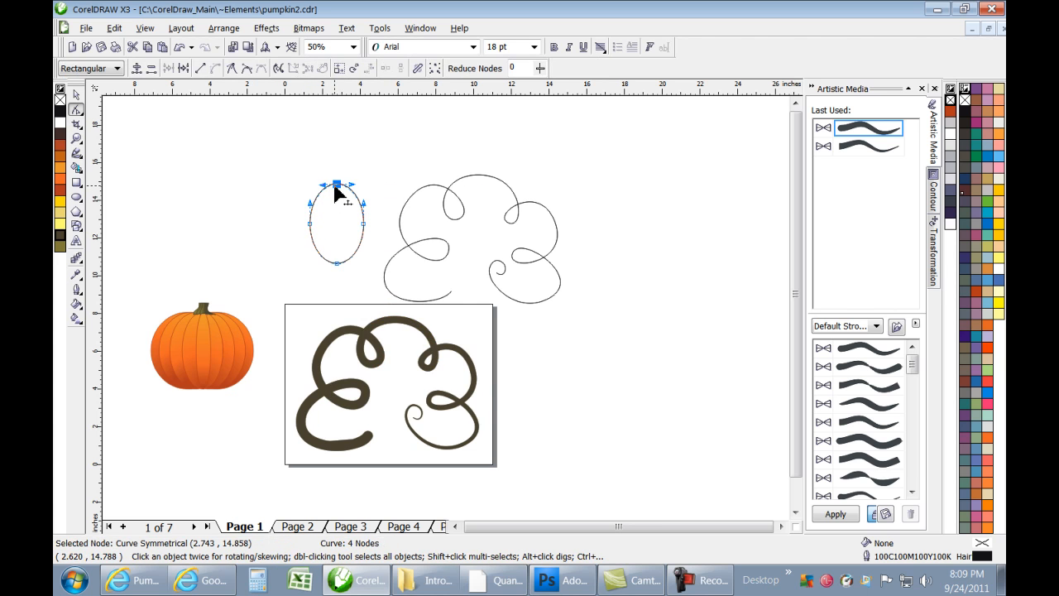
{"action": "left_click", "coordinate": [234, 70]}
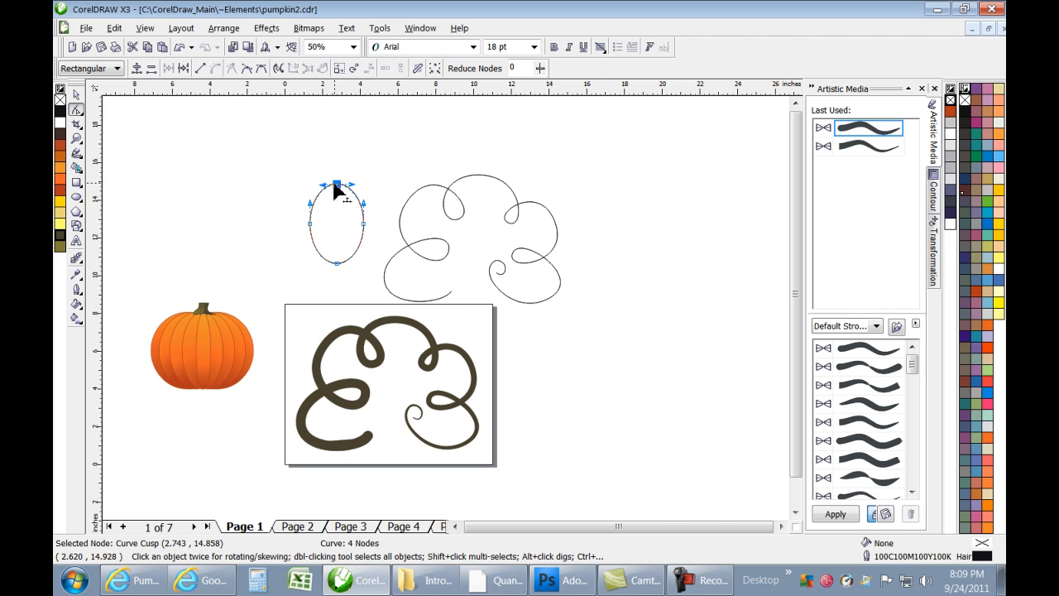
Form a teardrop by bending both handles of the top node downward and deleting the two side nodes
{"action": "left_click_drag", "start_coordinate": [322, 185], "coordinate": [331, 218]}
{"action": "left_click_drag", "start_coordinate": [352, 184], "coordinate": [363, 230]}
{"action": "left_click", "coordinate": [310, 224]}
{"action": "key", "text": "Delete"}
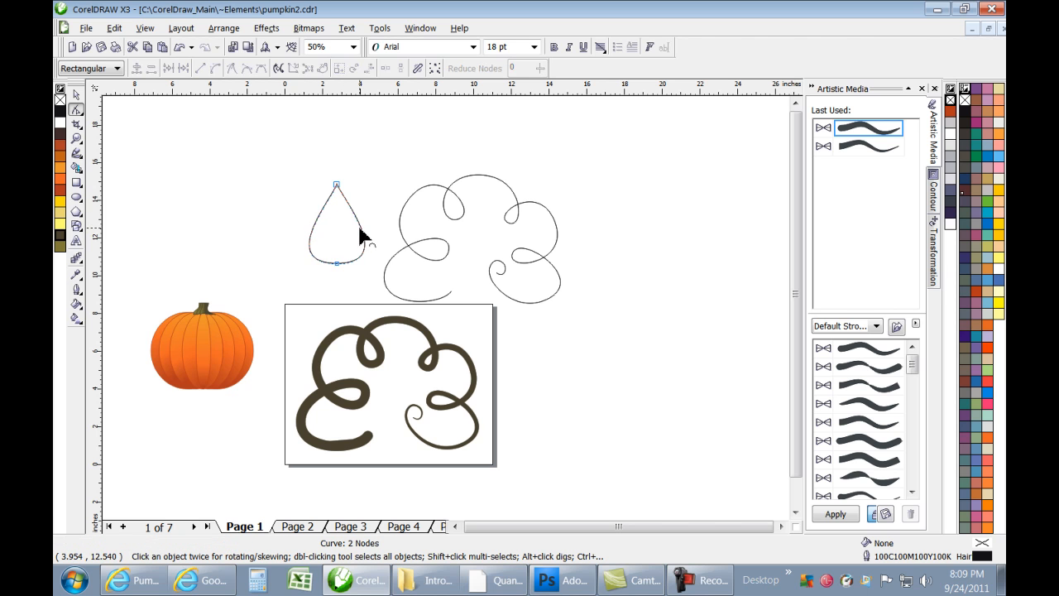
Delete the teardrop shape above the page
{"action": "left_click", "coordinate": [76, 94]}
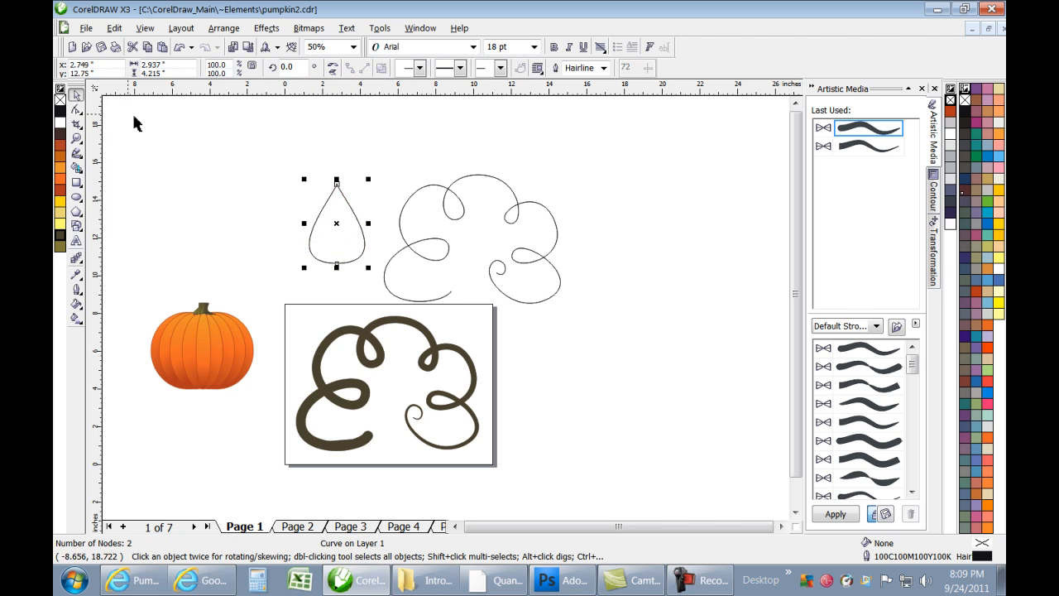
{"action": "key", "text": "Delete"}
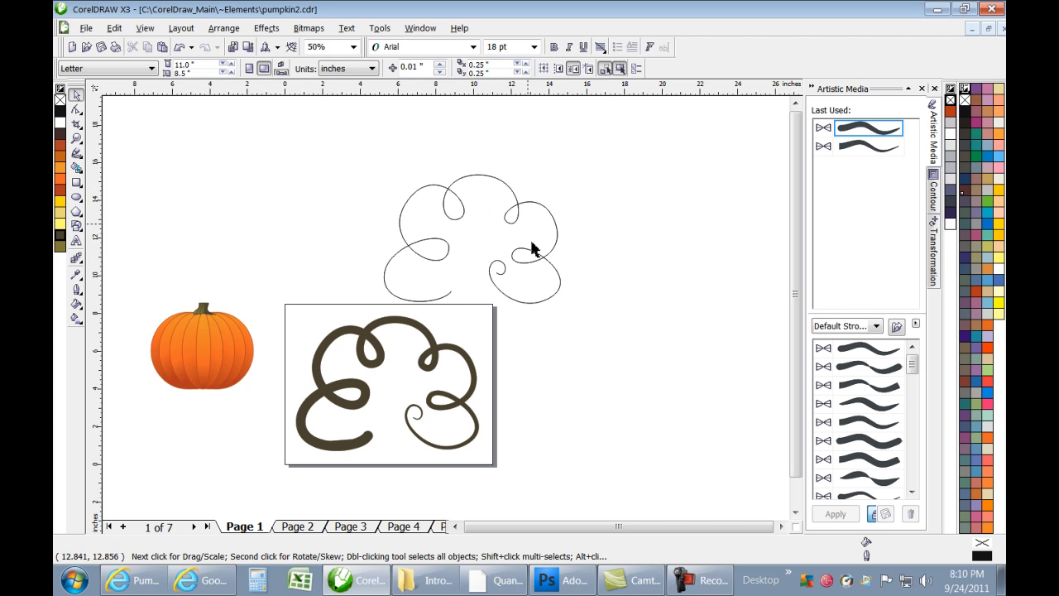
Smart-fill the four closed loops of the thin curve with blue C74 M22 Y5 K0 and no outline
{"action": "left_click", "coordinate": [77, 168]}
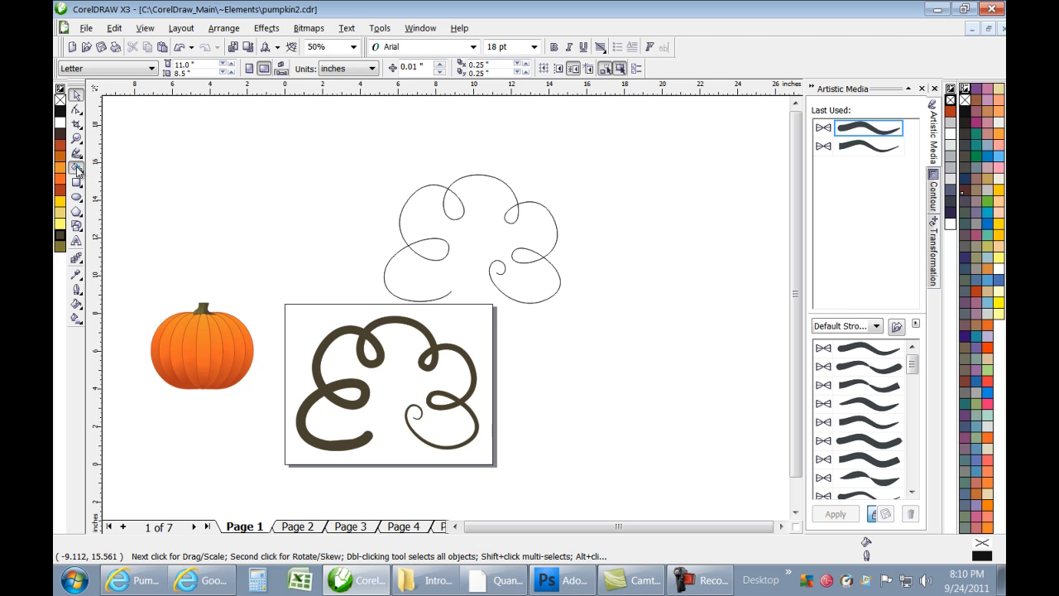
{"action": "left_click", "coordinate": [456, 208]}
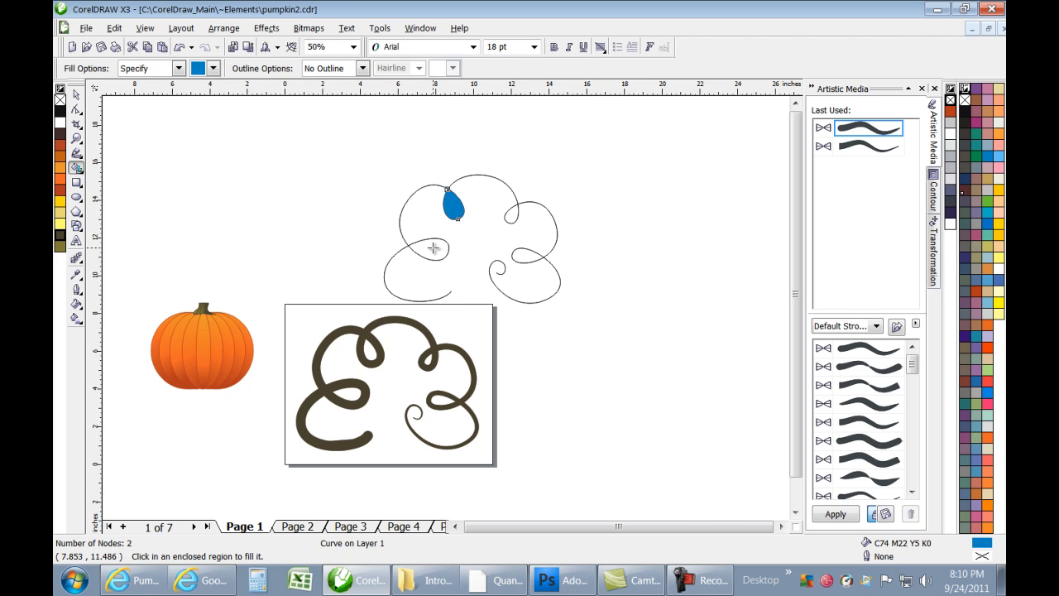
{"action": "left_click", "coordinate": [434, 248]}
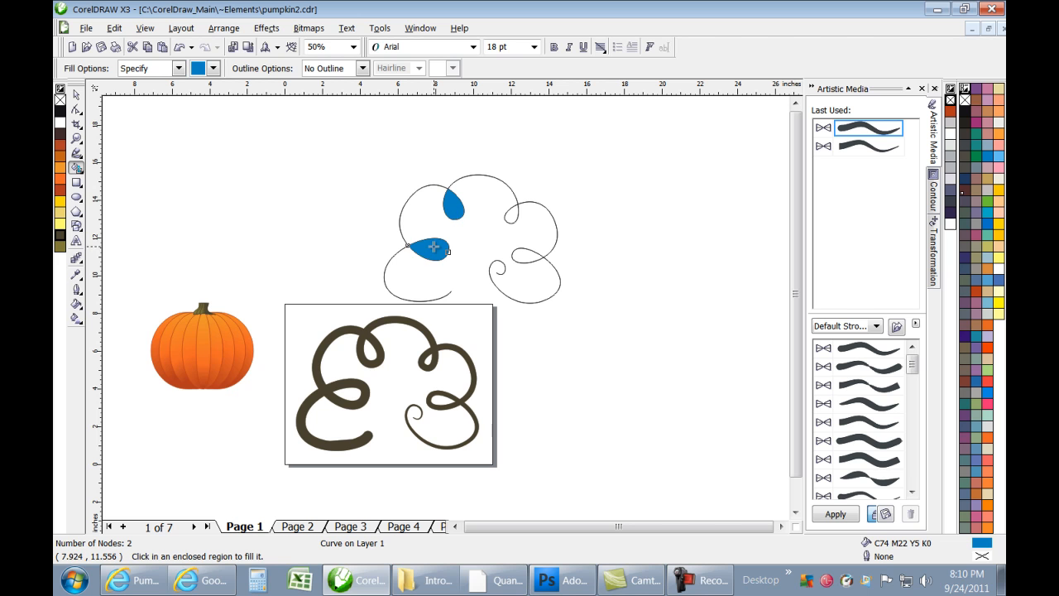
{"action": "left_click", "coordinate": [511, 215]}
{"action": "left_click", "coordinate": [524, 257]}
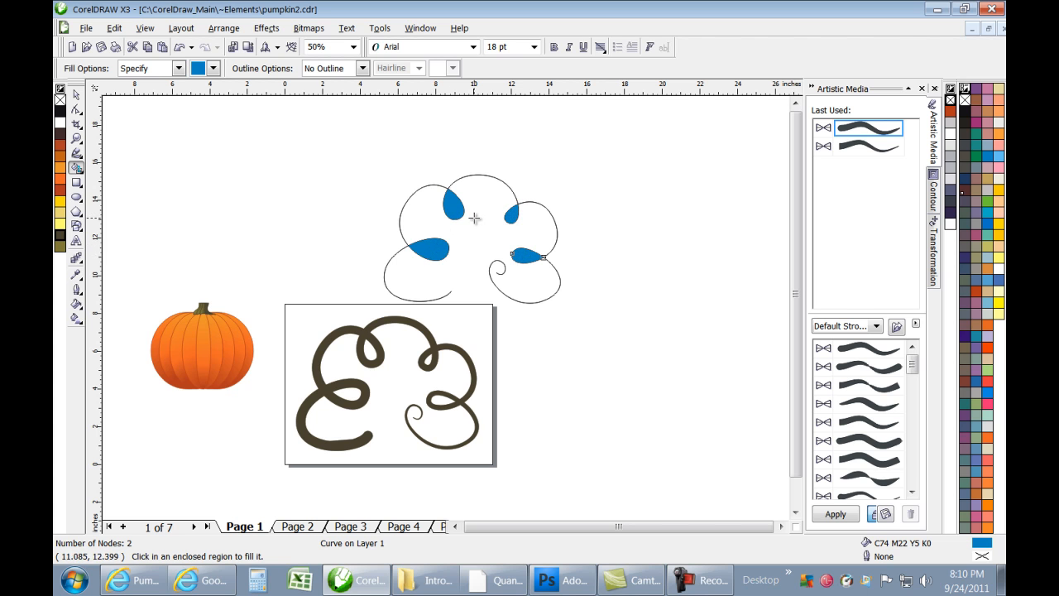
Move the thin looping curve away from the four blue leaf shapes to the empty area above the pumpkin
{"action": "left_click", "coordinate": [76, 95]}
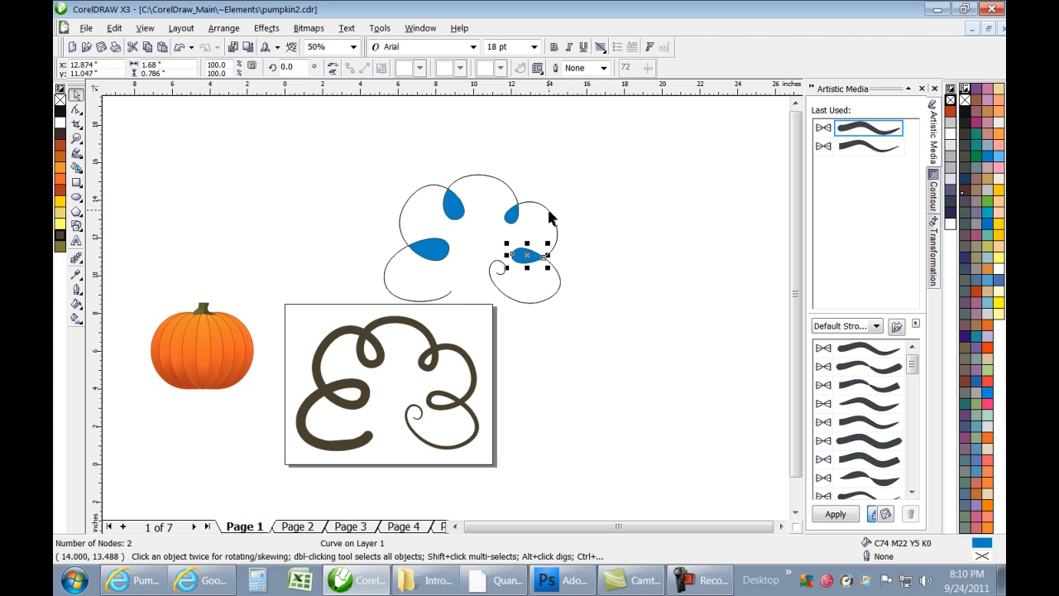
{"action": "left_click", "coordinate": [552, 211]}
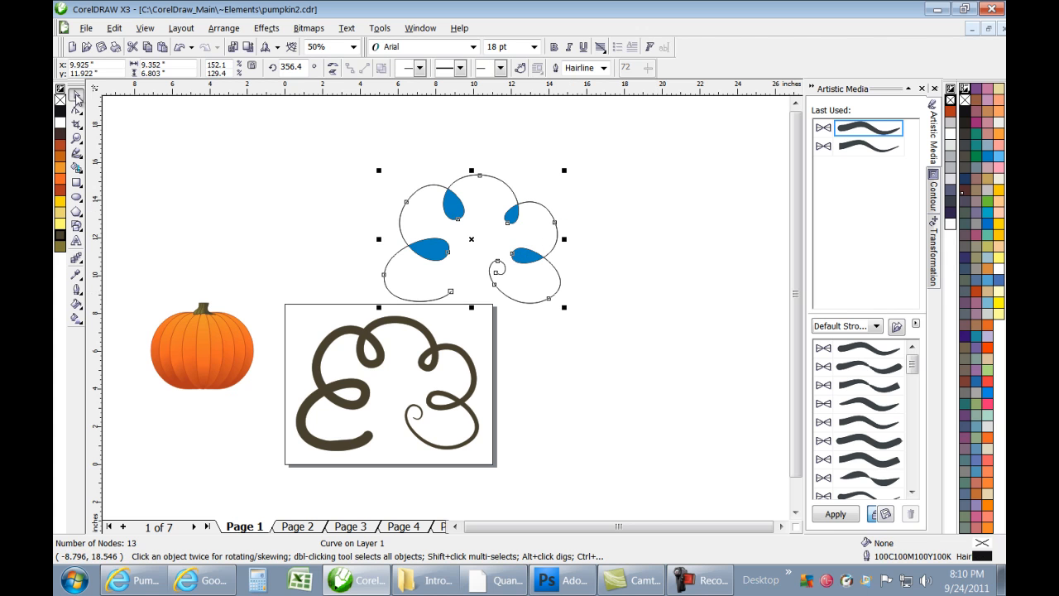
{"action": "left_click_drag", "start_coordinate": [550, 212], "coordinate": [328, 170]}
{"action": "left_click", "coordinate": [600, 180]}
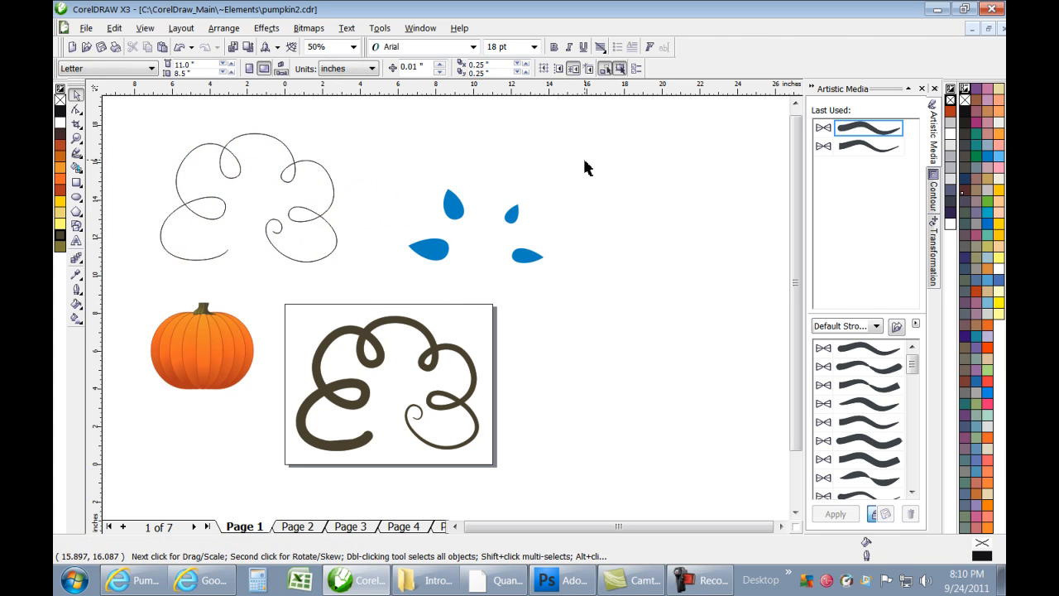
Fill the four leaf shapes with dark brown R56 G54 B4 and enlarge them together to about 9.4 by 5.1 inches
{"action": "left_click_drag", "start_coordinate": [441, 249], "coordinate": [393, 296]}
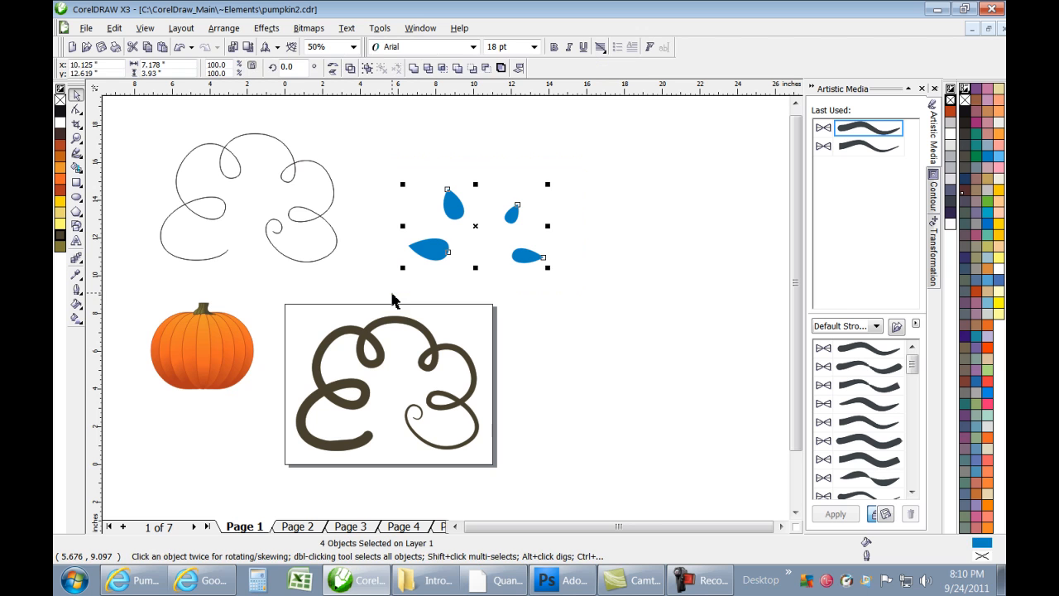
{"action": "left_click", "coordinate": [59, 238]}
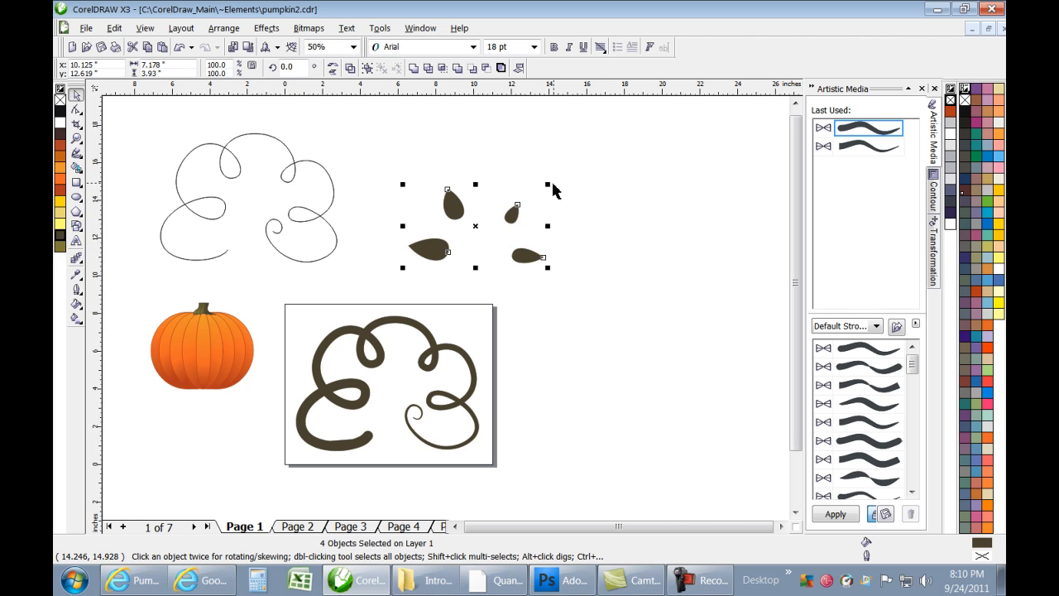
{"action": "left_click_drag", "start_coordinate": [549, 185], "coordinate": [589, 152]}
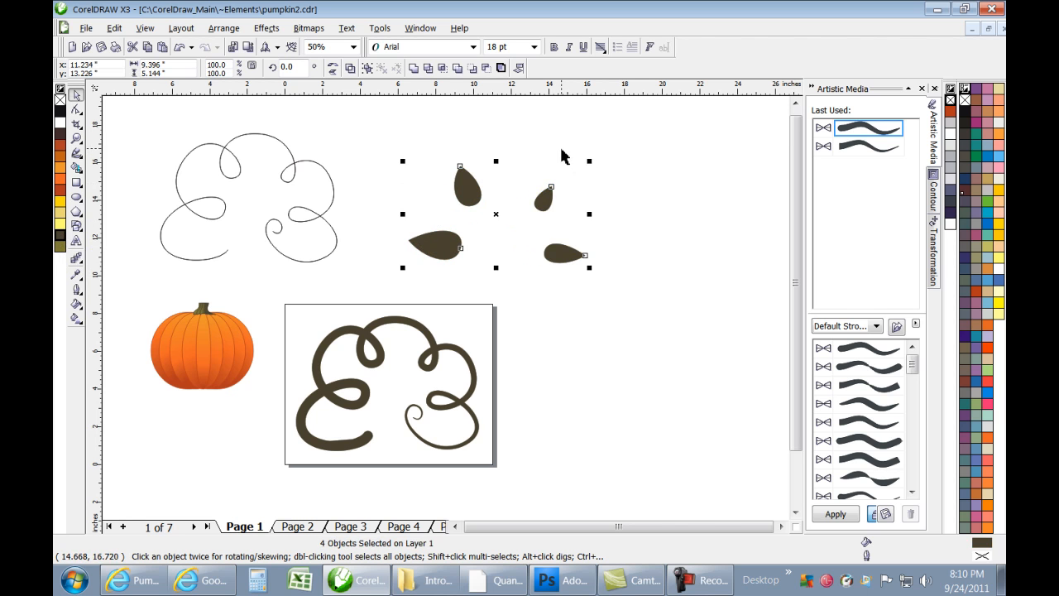
{"action": "left_click", "coordinate": [533, 209]}
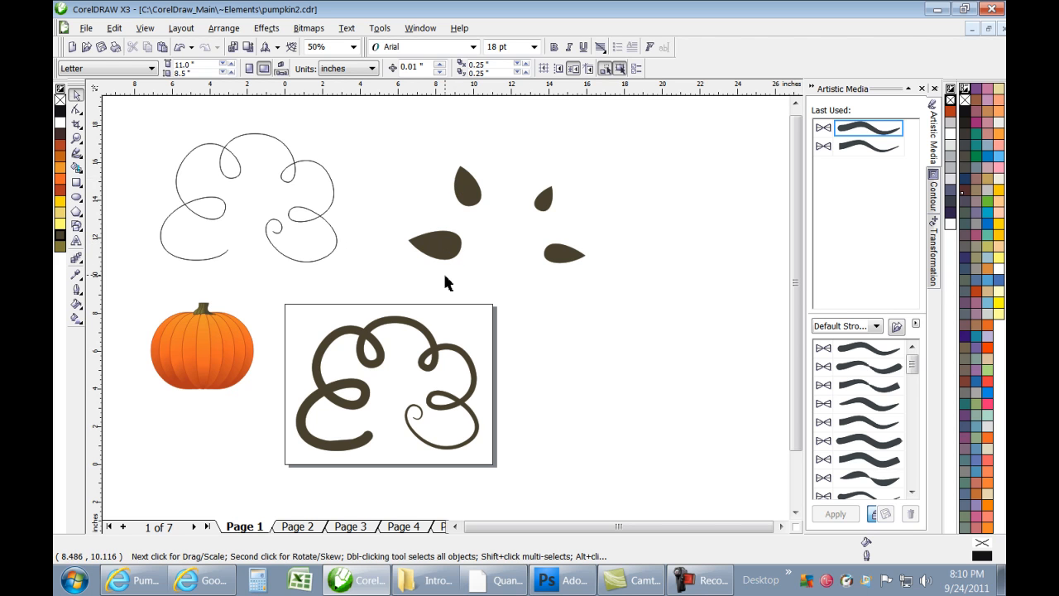
Place a copy of the upper-left leaf on the vine's lower-left bend, at the left edge of the page
{"action": "left_click", "coordinate": [455, 247]}
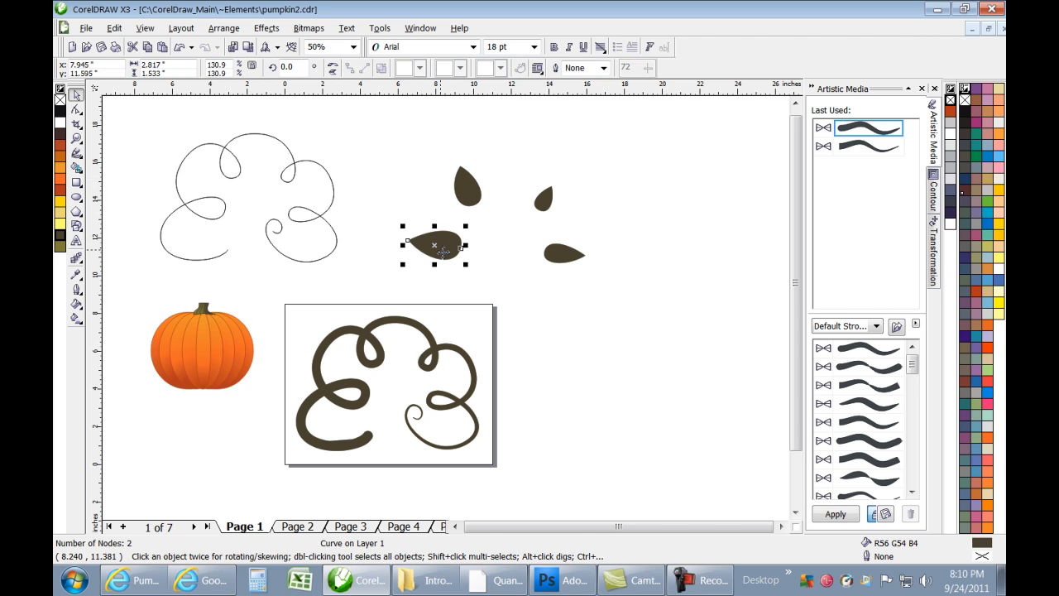
{"action": "left_click", "coordinate": [466, 197]}
{"action": "left_click_drag", "start_coordinate": [465, 197], "coordinate": [298, 413]}
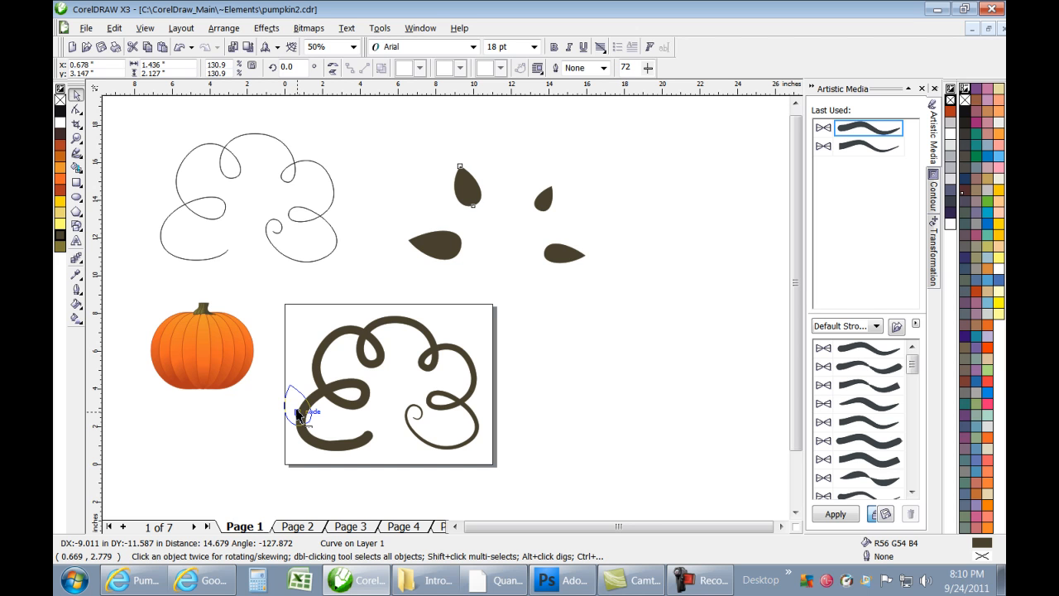
{"action": "left_click_drag", "start_coordinate": [297, 414], "coordinate": [298, 407]}
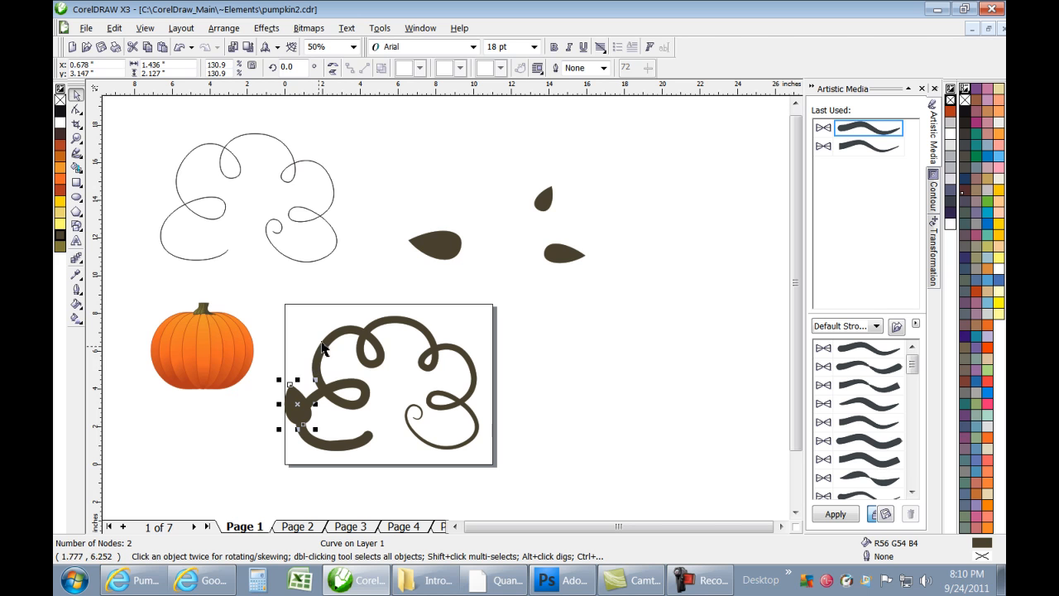
{"action": "mouse_move", "coordinate": [297, 402]}
{"action": "left_mouse_down"}
{"action": "mouse_move", "coordinate": [479, 186]}
{"action": "mouse_move", "coordinate": [354, 350]}
{"action": "mouse_move", "coordinate": [298, 402]}
{"action": "left_mouse_up"}
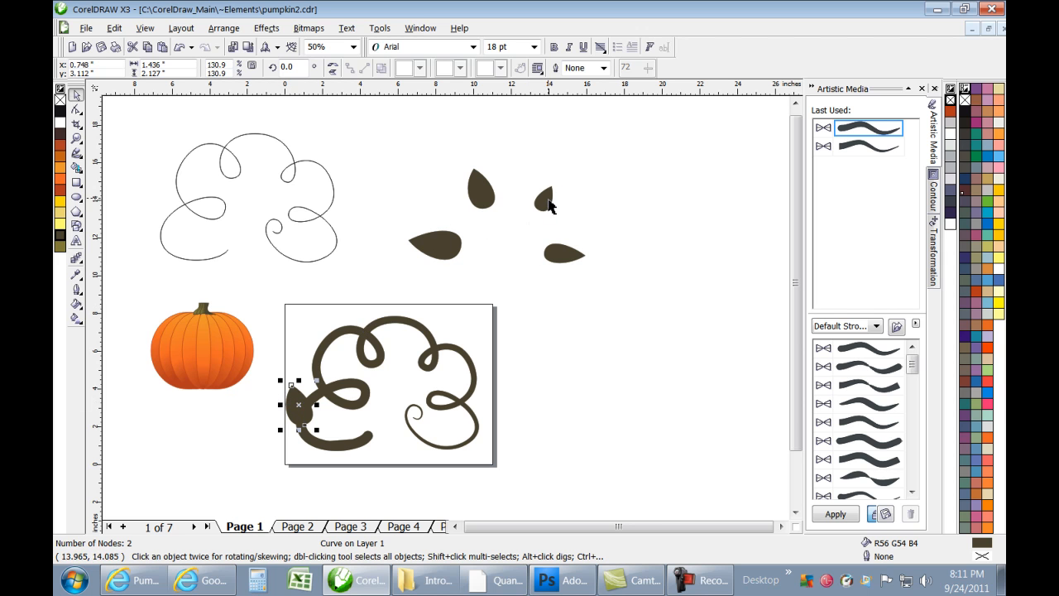
Move the remaining upper leaf above the widest leaf and mirror a copy of it horizontally alongside
{"action": "left_click", "coordinate": [564, 257]}
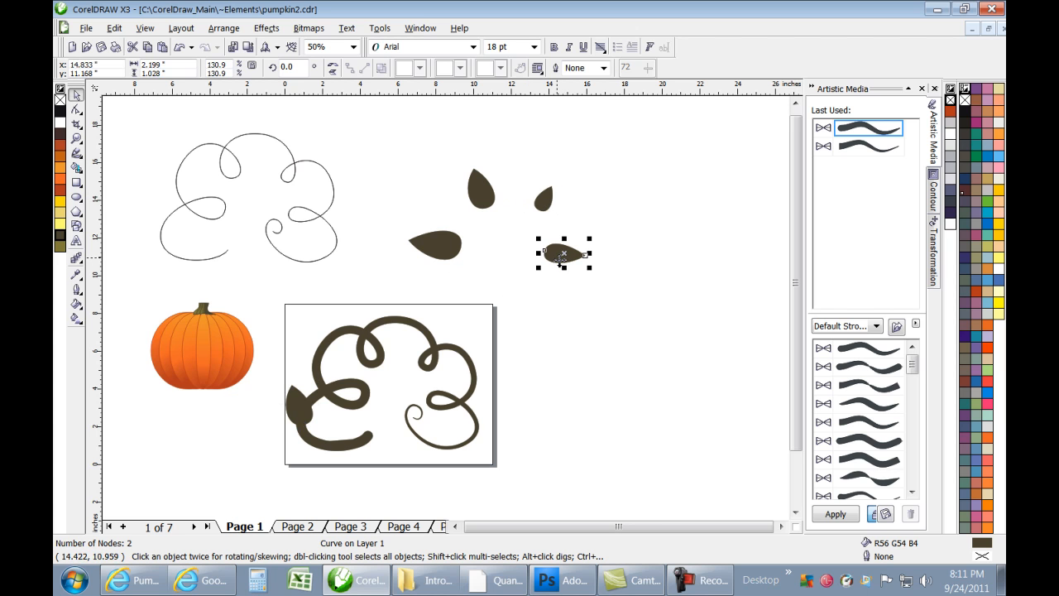
{"action": "left_click", "coordinate": [457, 248]}
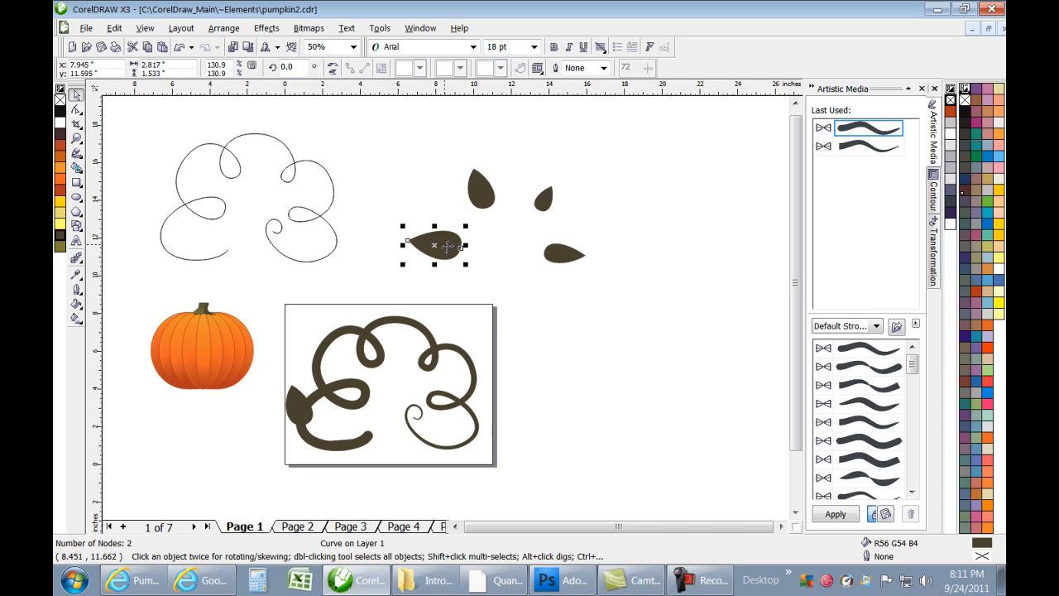
{"action": "left_click", "coordinate": [483, 192]}
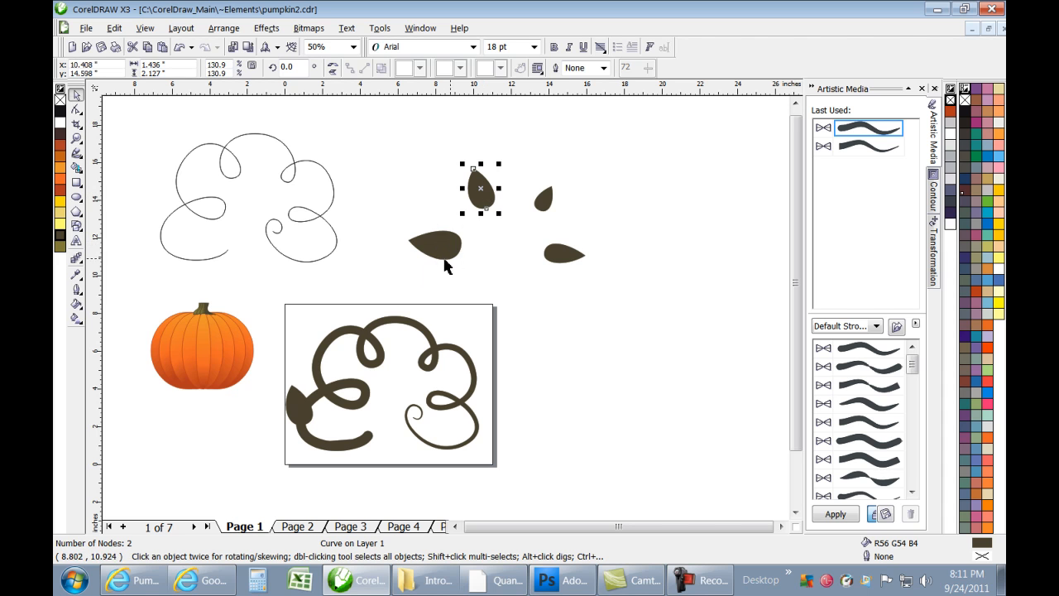
{"action": "left_click_drag", "start_coordinate": [482, 204], "coordinate": [422, 195]}
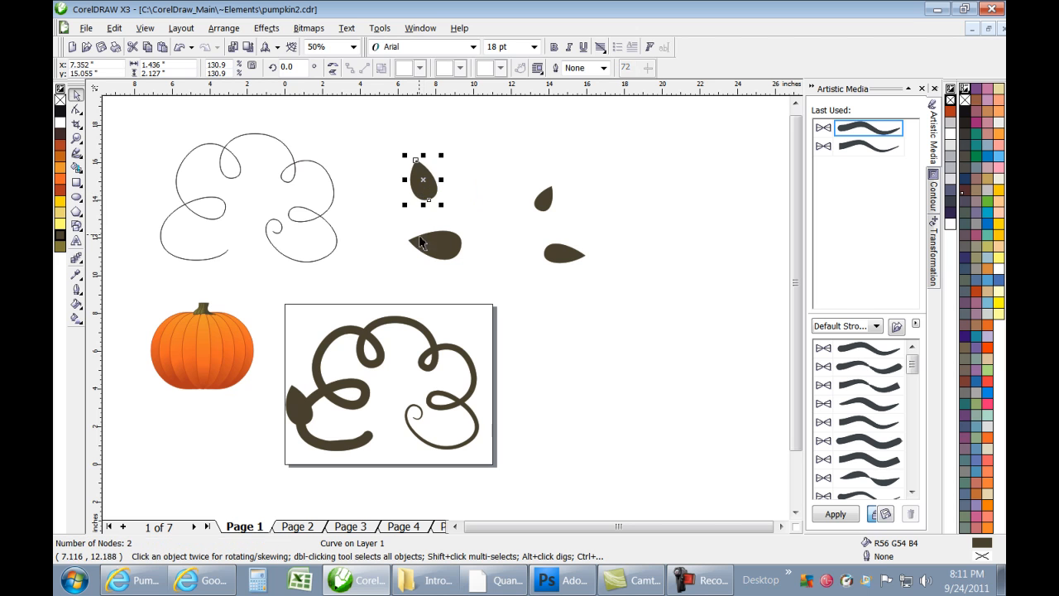
{"action": "left_click", "coordinate": [405, 181]}
{"action": "left_click_drag", "start_coordinate": [406, 181], "coordinate": [470, 182]}
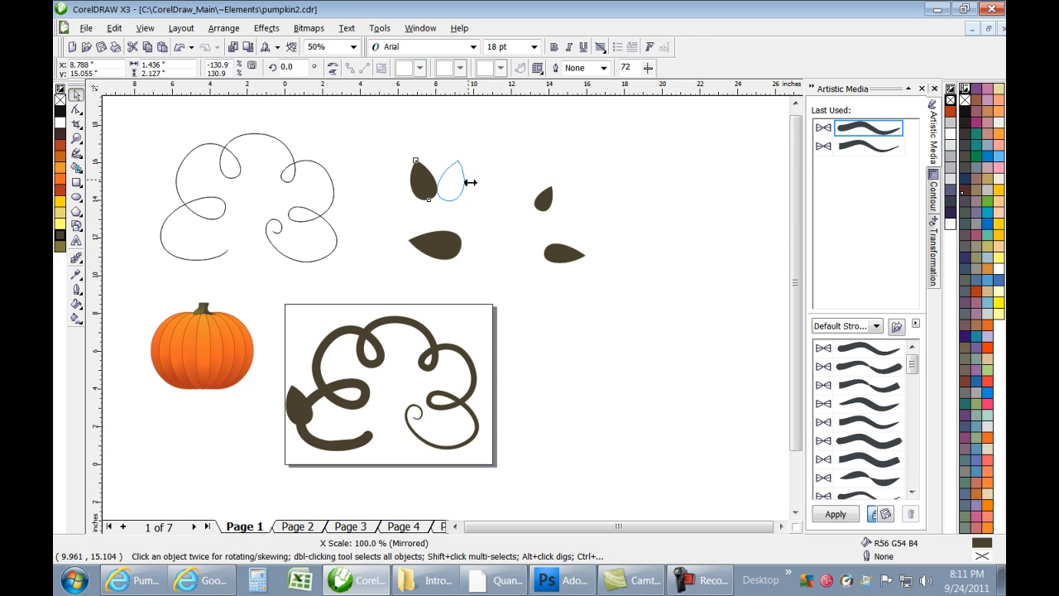
Place a copy of the mirrored leaf inside the vine's lower-left bend and shrink it to about 1.13 by 1.68 inches
{"action": "left_click_drag", "start_coordinate": [470, 182], "coordinate": [327, 425]}
{"action": "left_click", "coordinate": [496, 164]}
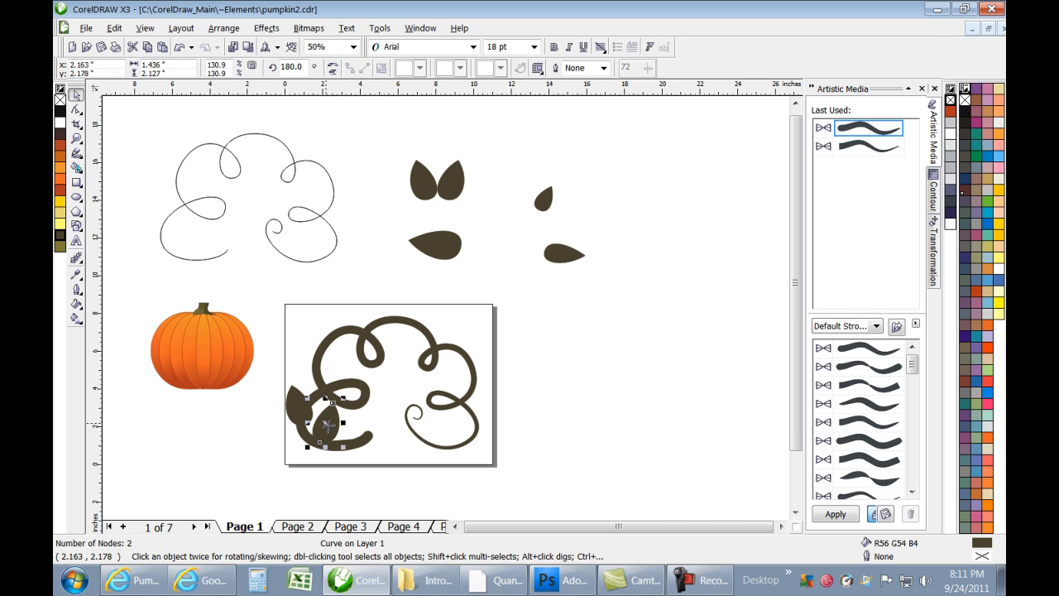
{"action": "scroll", "coordinate": [329, 425], "scroll_direction": "up", "scroll_amount": 1}
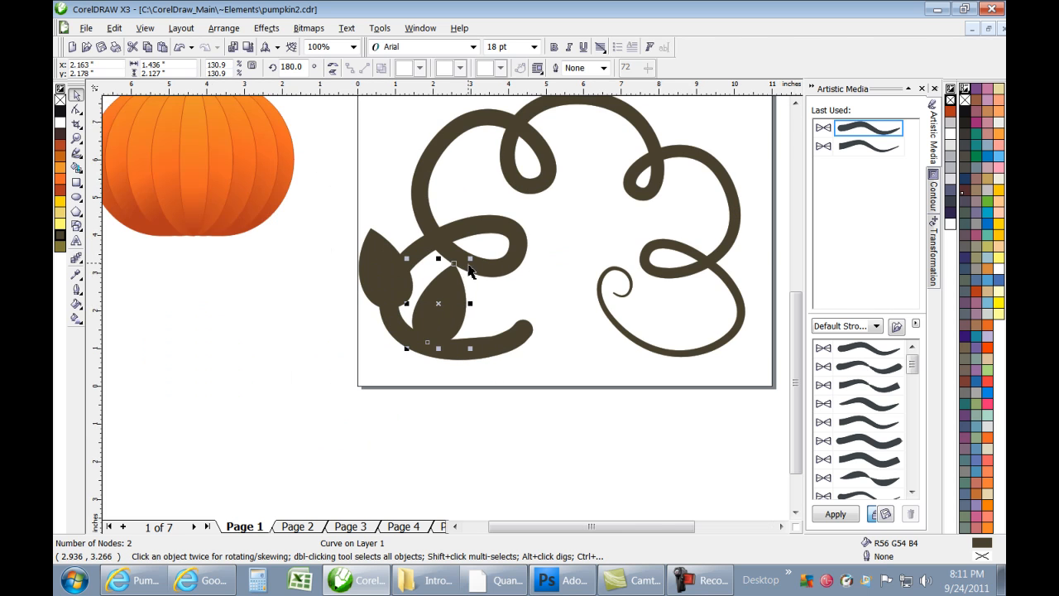
{"action": "left_click_drag", "start_coordinate": [472, 259], "coordinate": [459, 276]}
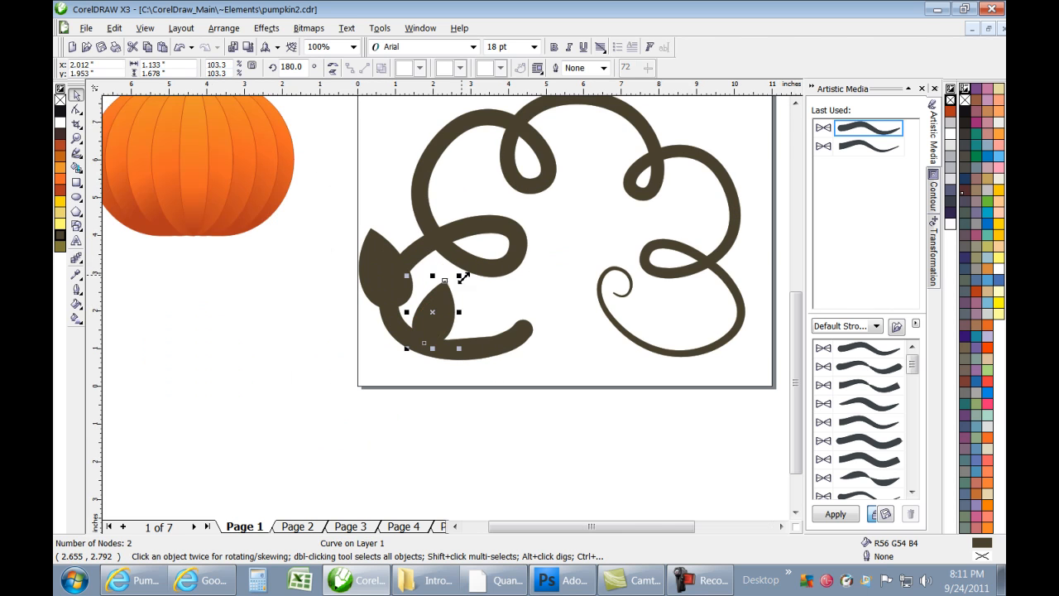
{"action": "left_click_drag", "start_coordinate": [435, 311], "coordinate": [435, 311]}
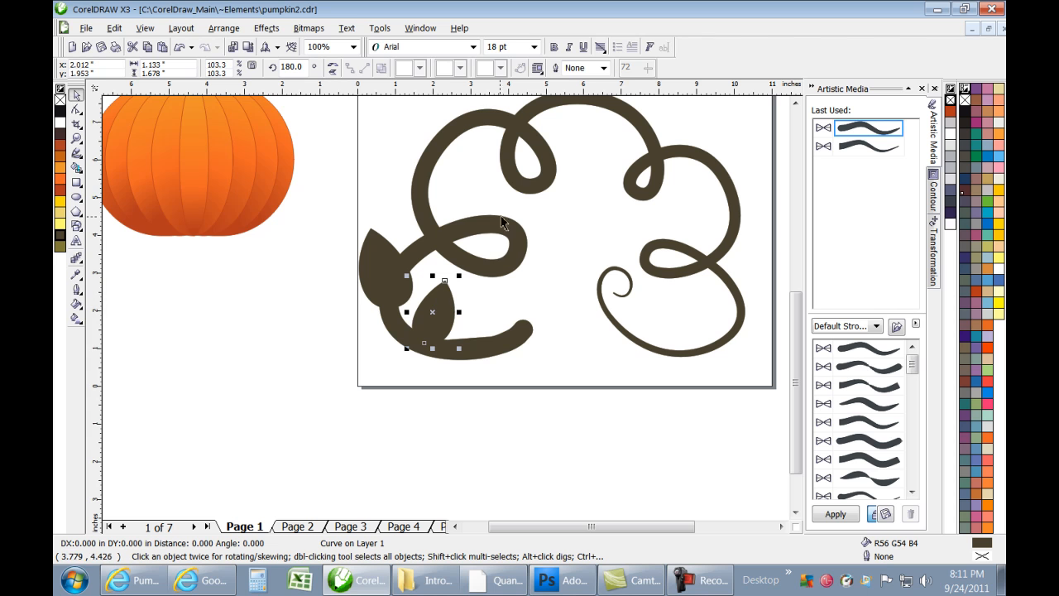
Shrink the leaf at the page's left edge to about 1.2 by 1.78 inches
{"action": "scroll", "coordinate": [377, 378], "scroll_direction": "down", "scroll_amount": 1}
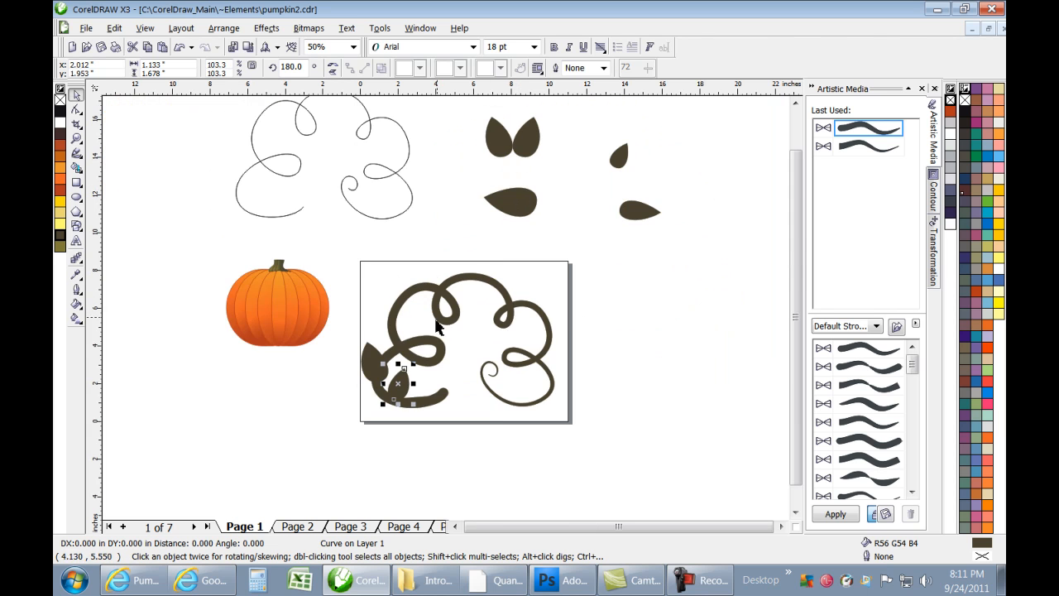
{"action": "scroll", "coordinate": [378, 379], "scroll_direction": "up", "scroll_amount": 1}
{"action": "left_click", "coordinate": [453, 248]}
{"action": "left_click_drag", "start_coordinate": [489, 235], "coordinate": [481, 248]}
{"action": "scroll", "coordinate": [469, 304], "scroll_direction": "down", "scroll_amount": 1}
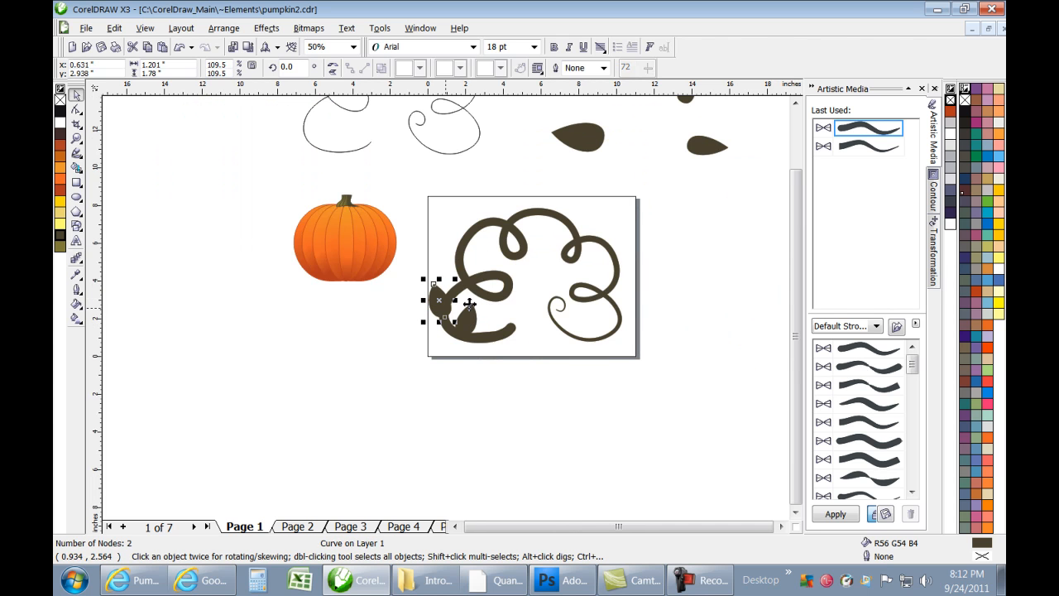
{"action": "scroll", "coordinate": [445, 308], "scroll_direction": "up", "scroll_amount": 1}
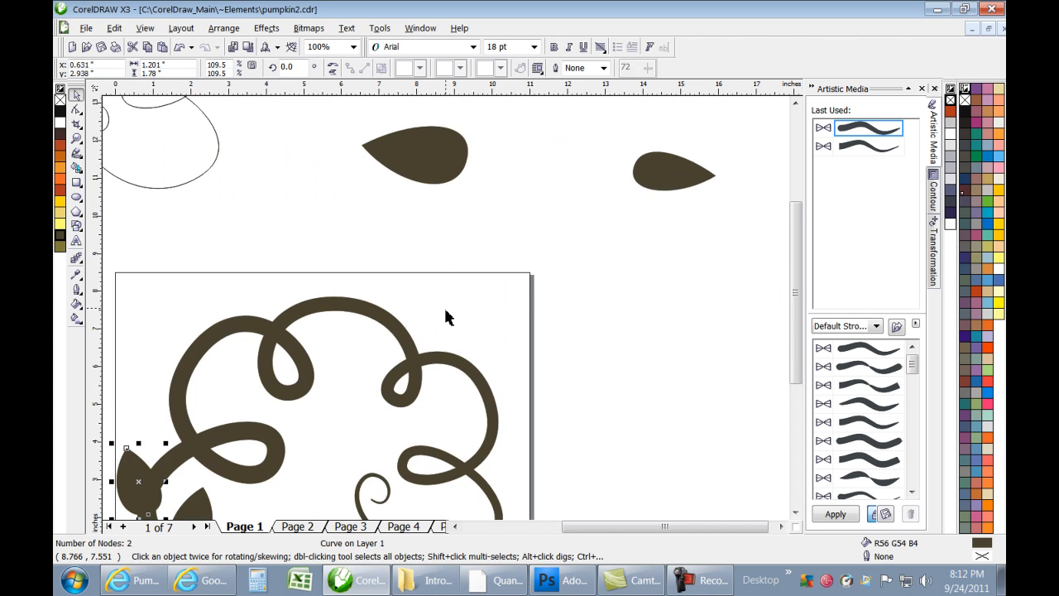
{"action": "scroll", "coordinate": [444, 307], "scroll_direction": "down", "scroll_amount": 1}
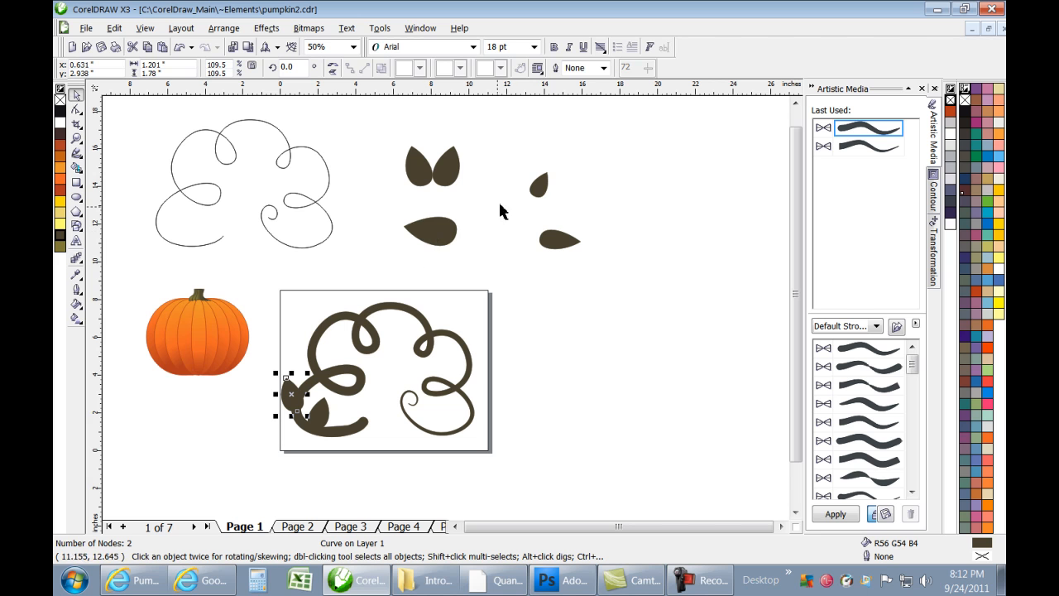
Place a copy of the smallest leaf on the upper side of the vine's lower-left loop
{"action": "left_click_drag", "start_coordinate": [541, 186], "coordinate": [336, 362]}
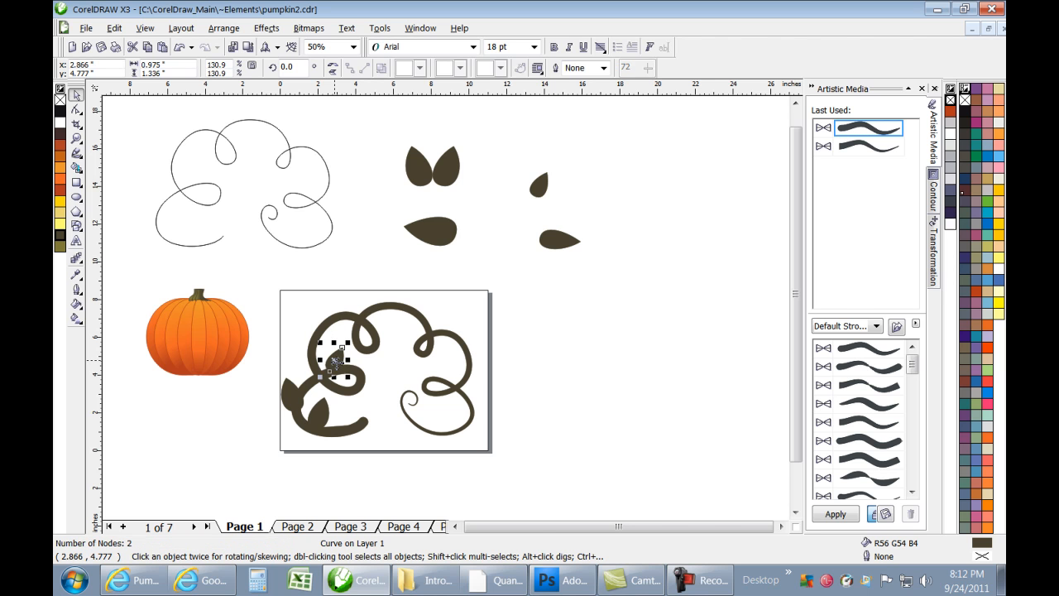
{"action": "scroll", "coordinate": [340, 369], "scroll_direction": "up", "scroll_amount": 1}
{"action": "scroll", "coordinate": [340, 369], "scroll_direction": "up", "scroll_amount": 2}
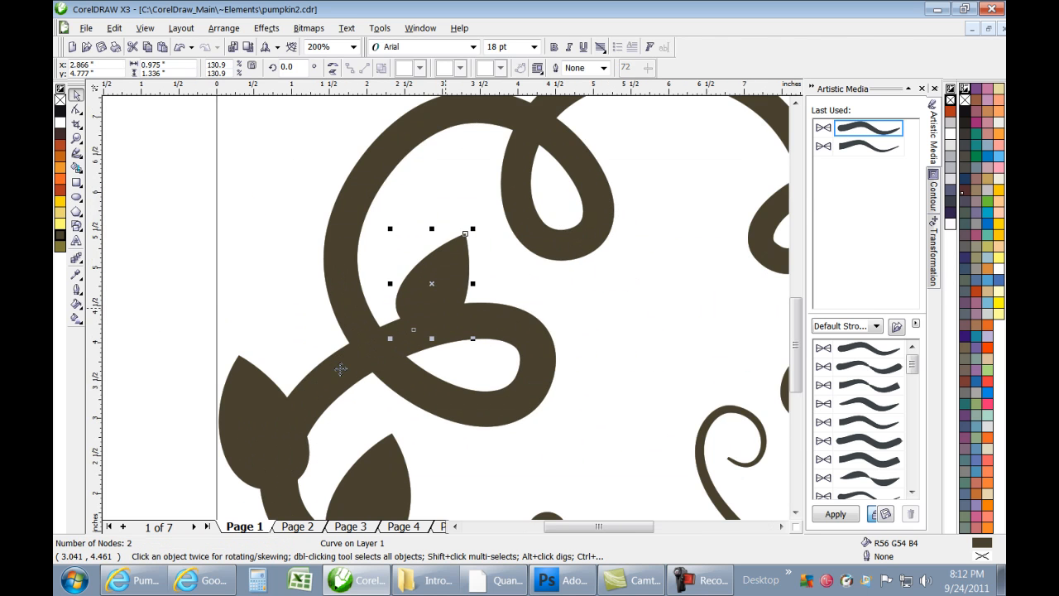
Mirror a copy of the small loop leaf vertically and move it onto the underside of the same loop
{"action": "left_click", "coordinate": [451, 285]}
{"action": "left_click", "coordinate": [445, 273]}
{"action": "left_click_drag", "start_coordinate": [434, 231], "coordinate": [436, 413]}
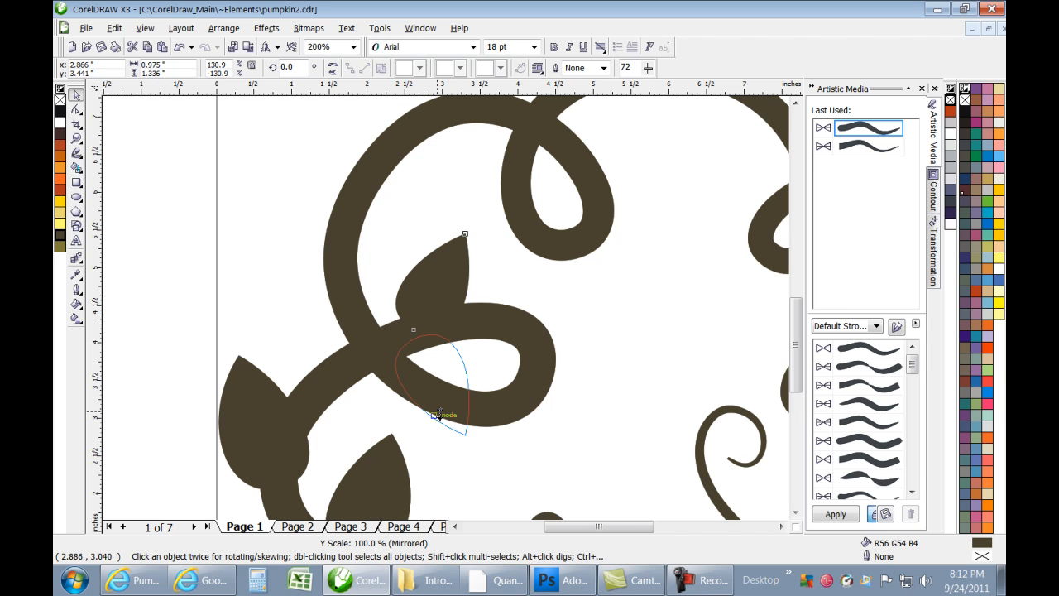
{"action": "left_click_drag", "start_coordinate": [435, 415], "coordinate": [437, 415]}
{"action": "left_click_drag", "start_coordinate": [439, 363], "coordinate": [423, 399]}
{"action": "scroll", "coordinate": [422, 398], "scroll_direction": "down", "scroll_amount": 3}
{"action": "scroll", "coordinate": [493, 173], "scroll_direction": "up", "scroll_amount": 2}
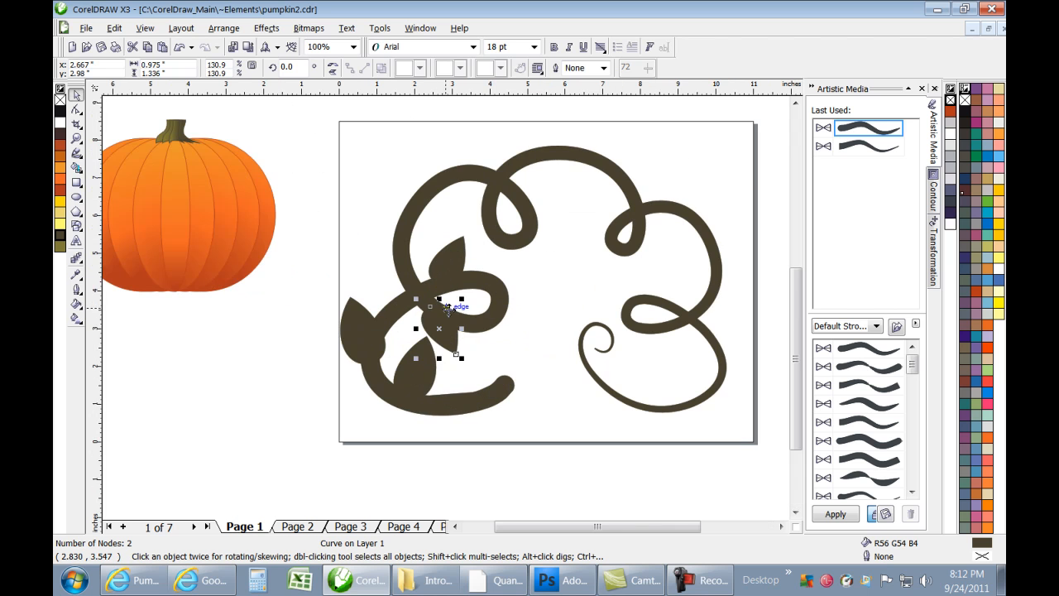